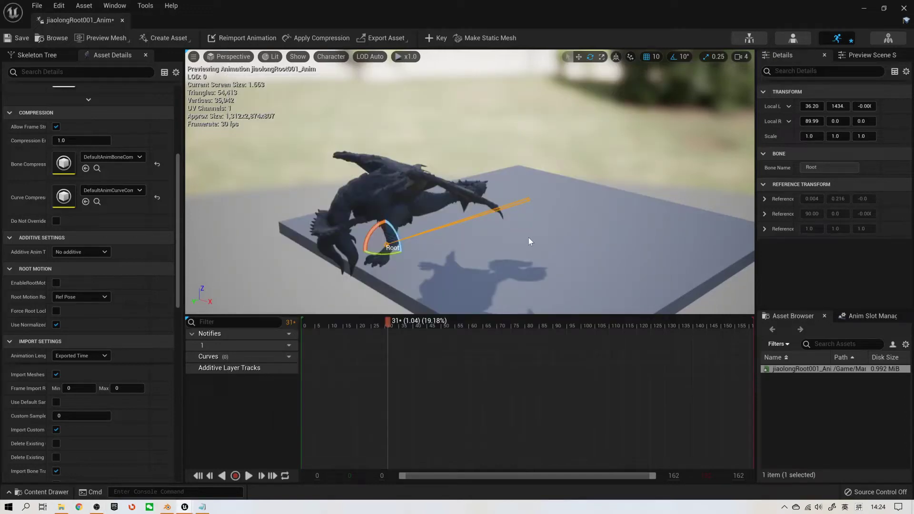
Step: Orbit around the dragon and play through jiaolongRoot001_Anim without root motion to observe its travel
left_click_drag(511, 236, 493, 257)
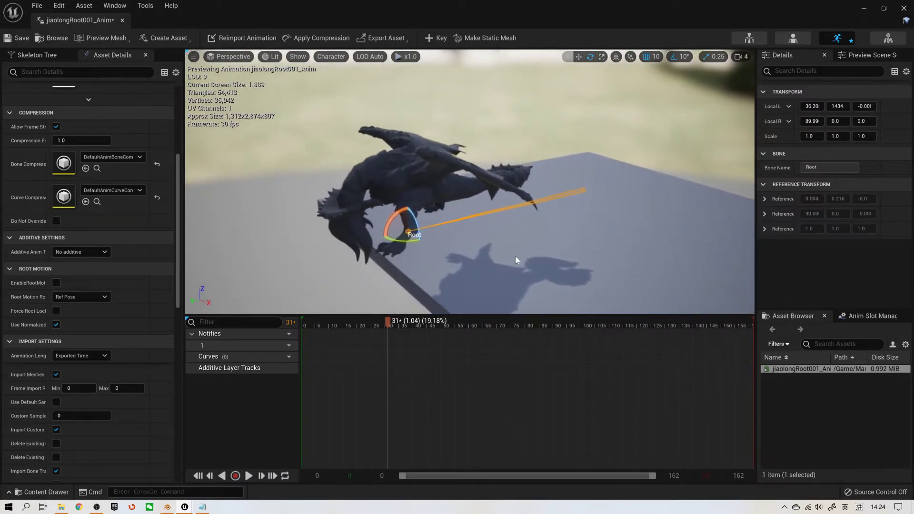
left_click_drag(397, 321, 436, 322)
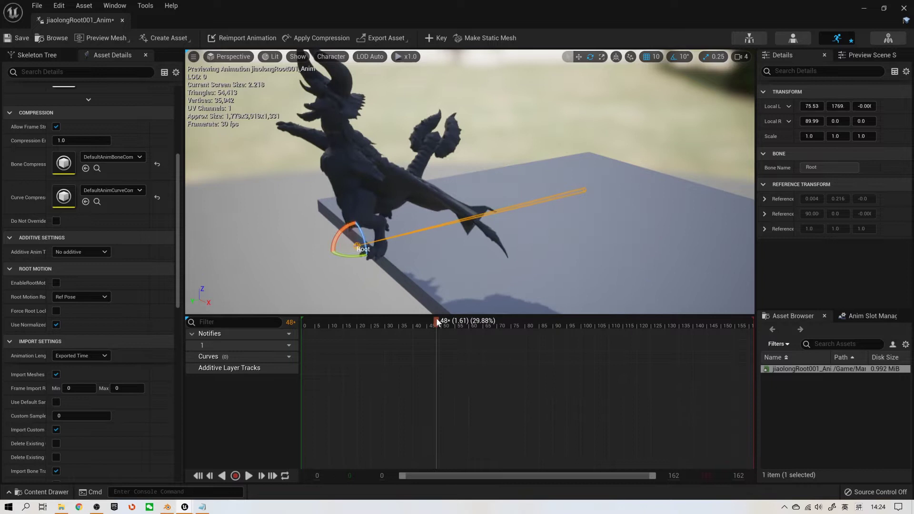
right_click_drag(464, 204, 434, 196)
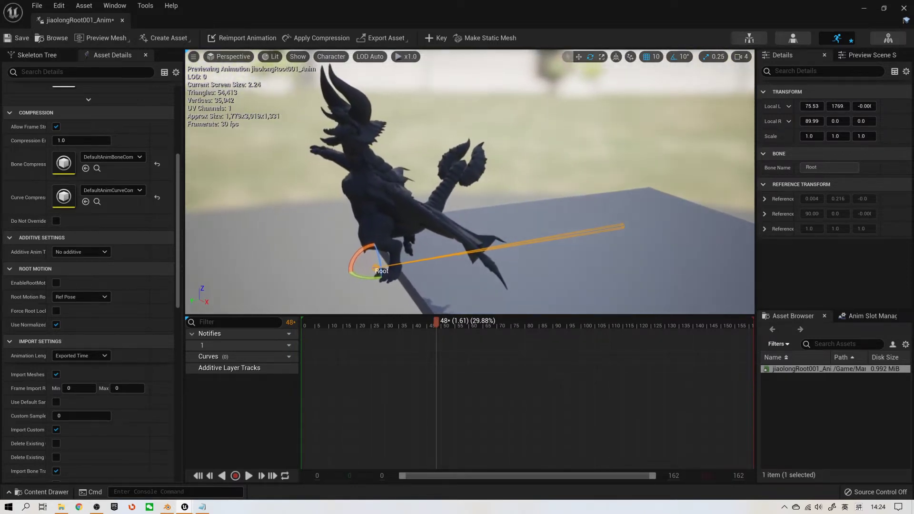
left_click_drag(442, 324, 303, 330)
key("space")
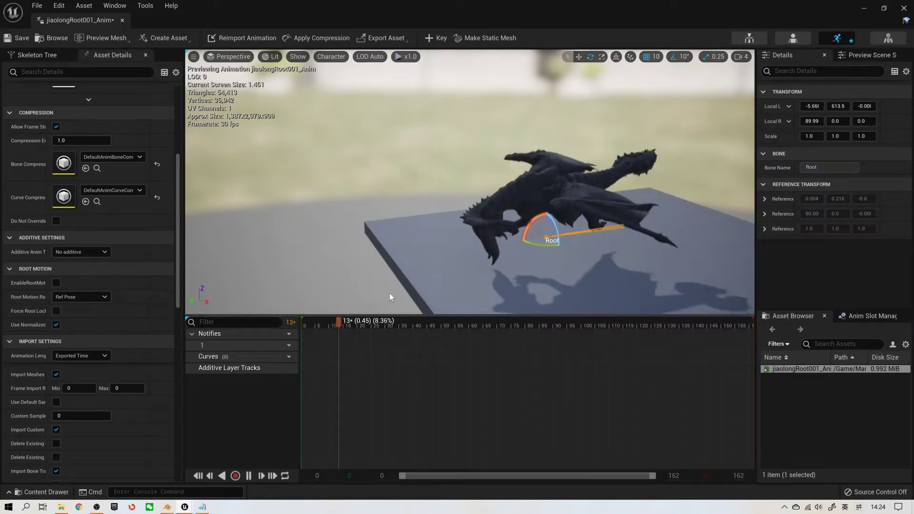
key("space")
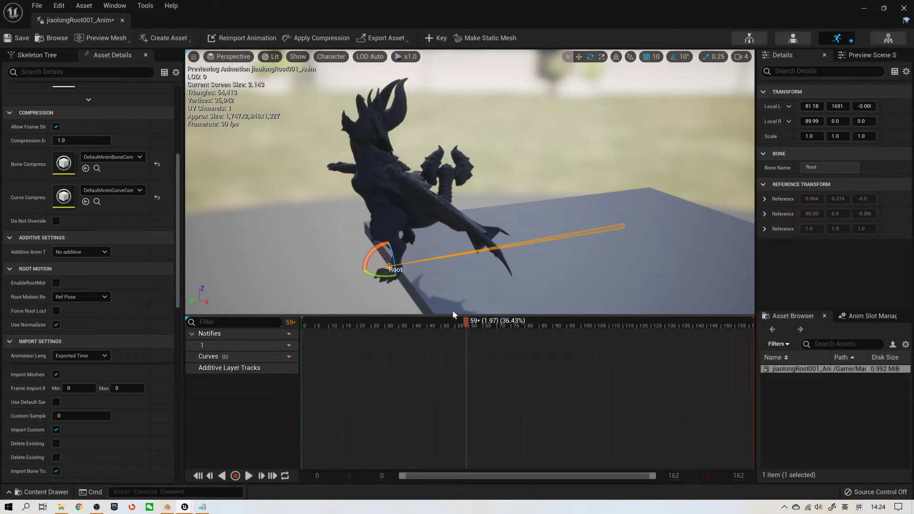
left_click_drag(466, 322, 308, 324)
key("space")
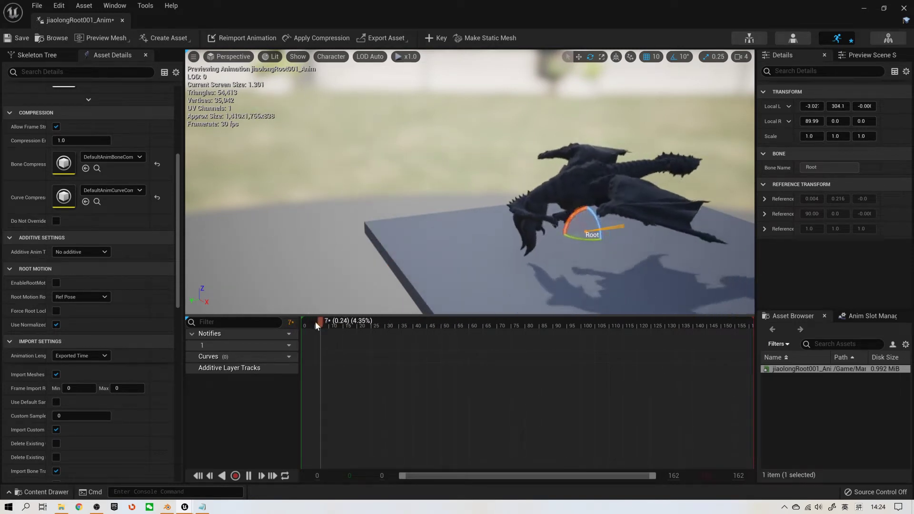
key("space")
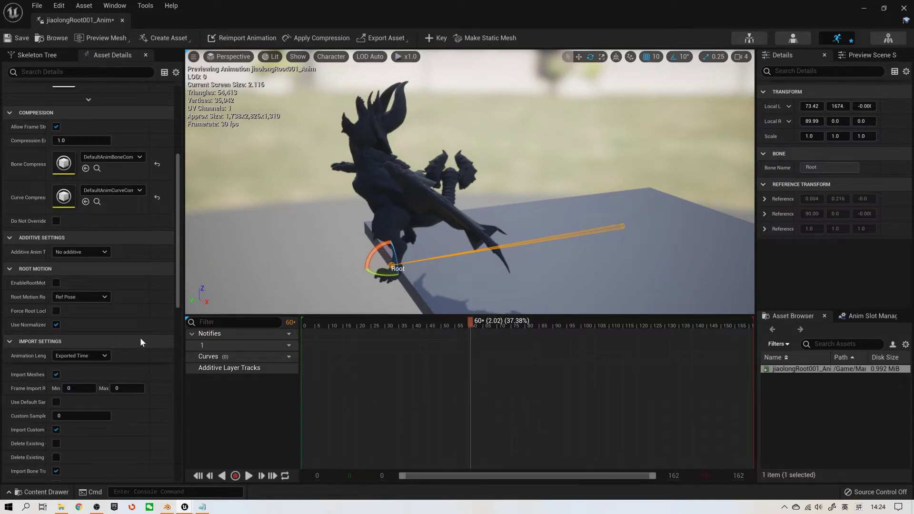
Step: Enable root motion and scrub the timeline to confirm the dragon stays over Root
left_click(56, 283)
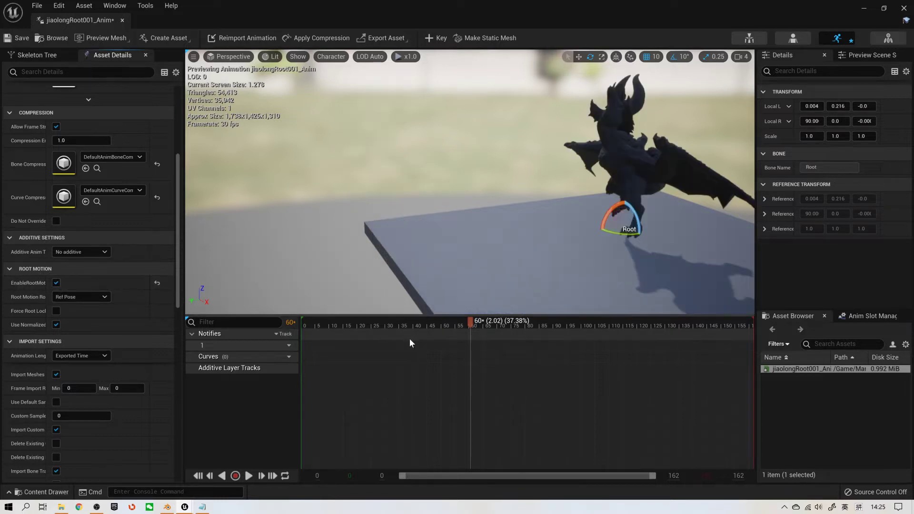
left_click_drag(464, 320, 303, 329)
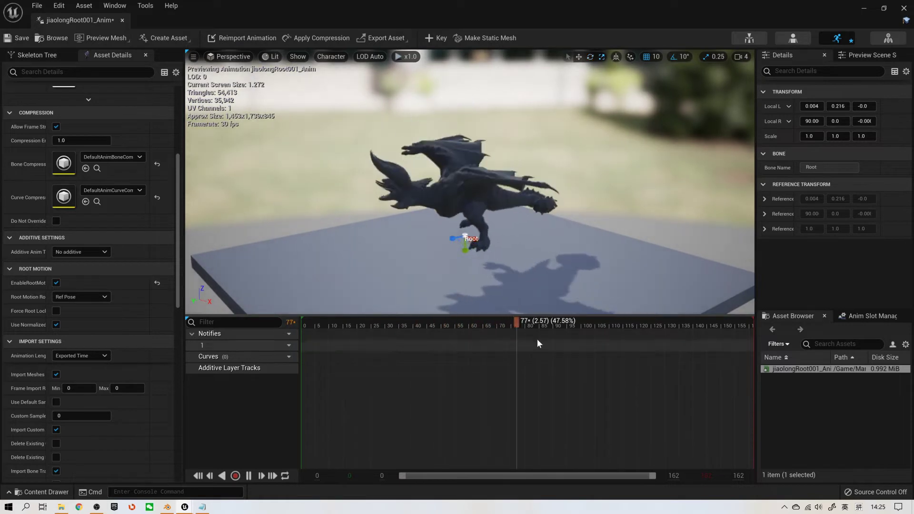
left_click_drag(536, 338, 309, 321)
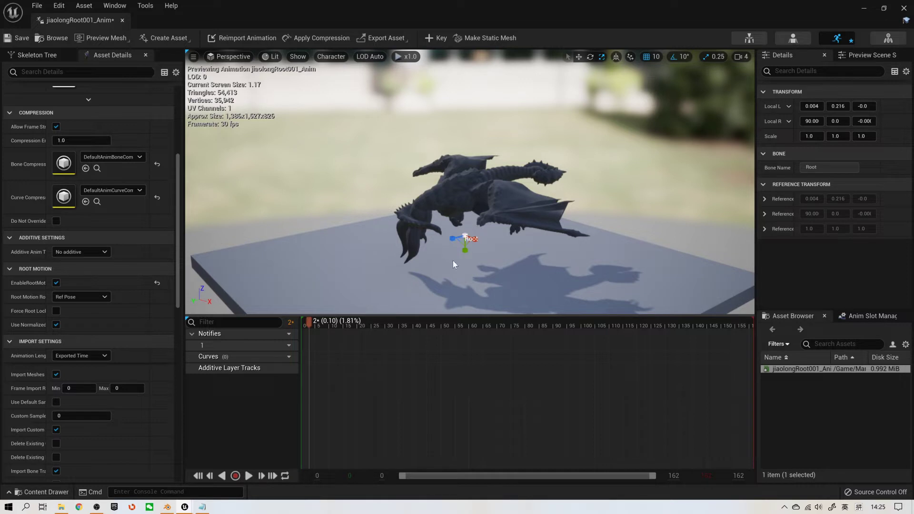
Step: Select Root in the Skeleton Tree and collapse Bone_000 to view Root's direct children
left_click(57, 56)
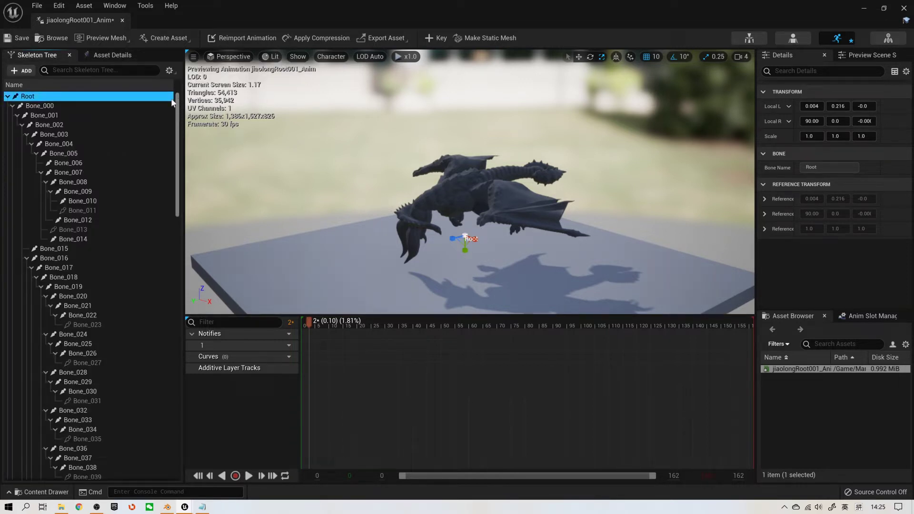
left_click(68, 97)
left_click_drag(439, 222, 531, 244)
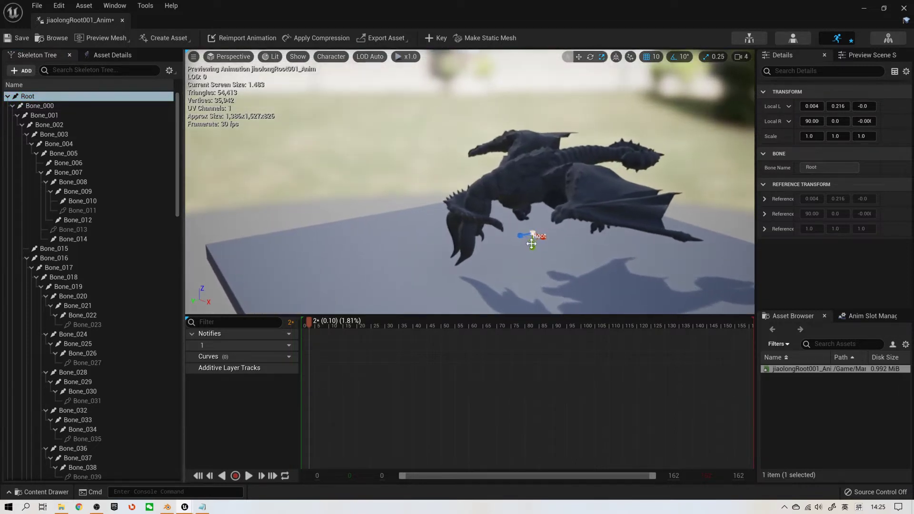
left_click(13, 106)
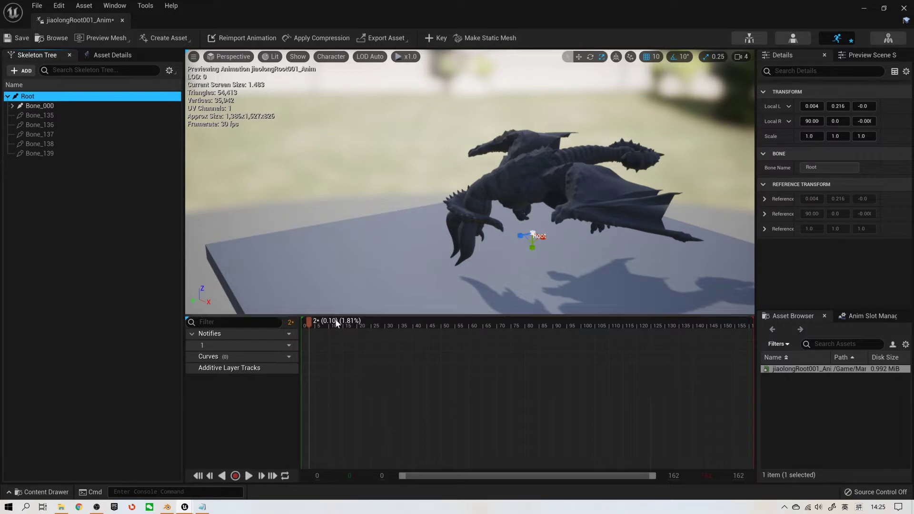
Step: Untick EnableRootMotion in Asset Details and scrub forward to see Root travel with the dragon
left_click(114, 55)
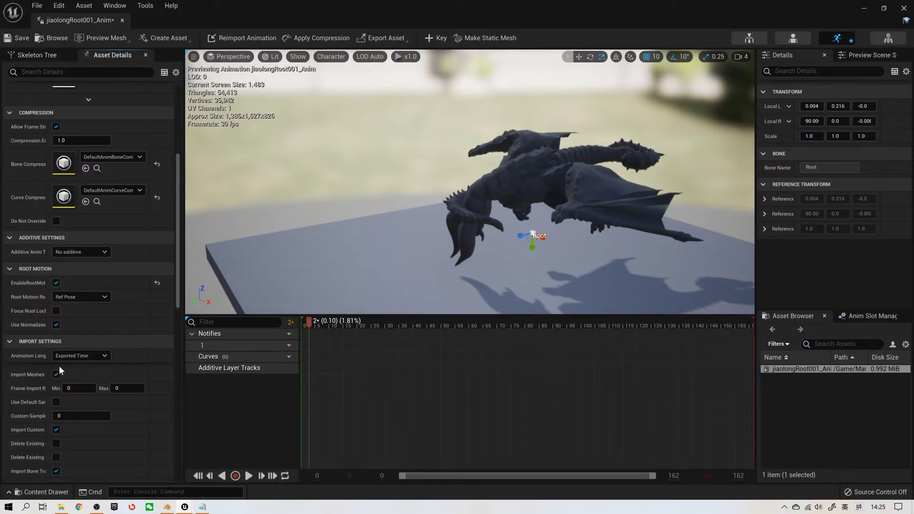
left_click(57, 283)
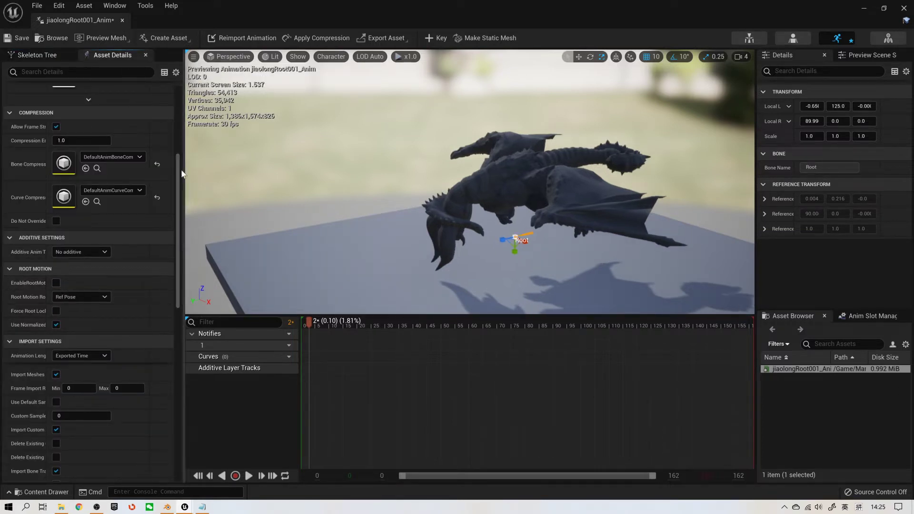
left_click(37, 55)
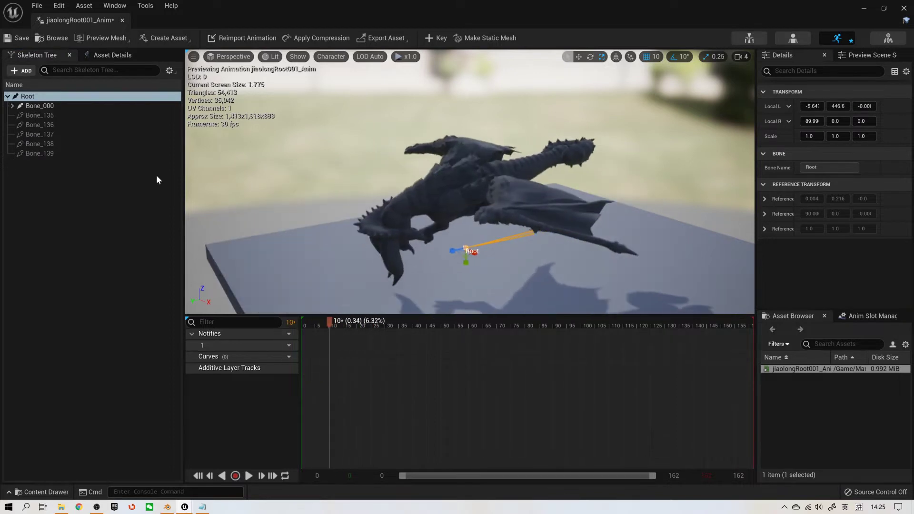
left_click_drag(334, 322, 353, 322)
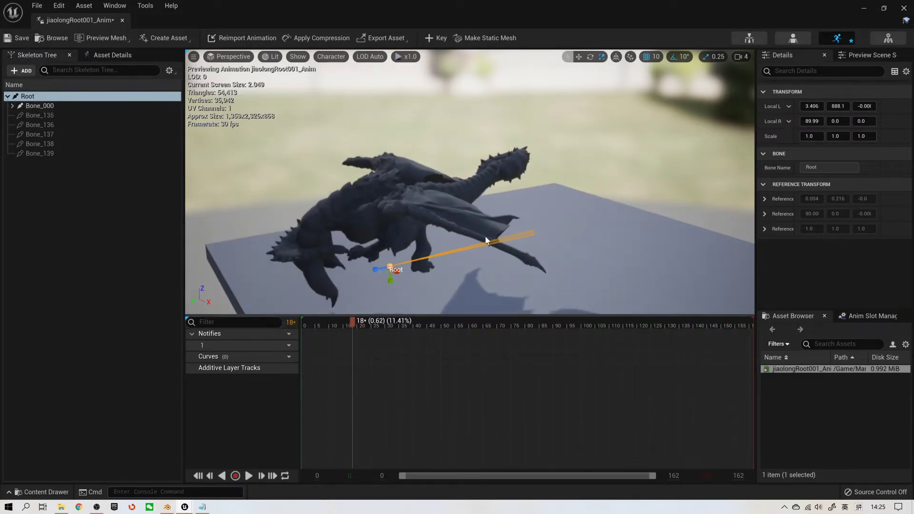
Step: Close the jiaolongRoot001_Anim editor and show the Diablos folder's assets in the Content Browser
left_click(904, 8)
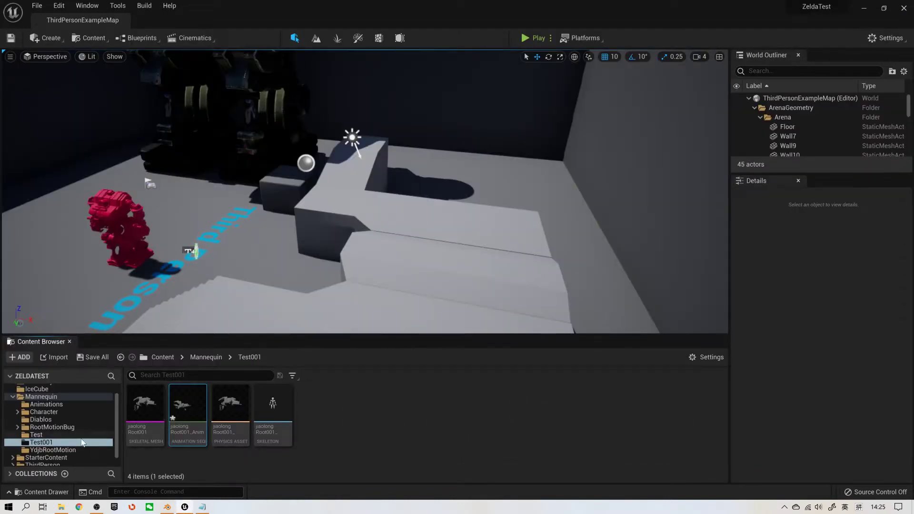
left_click(61, 419)
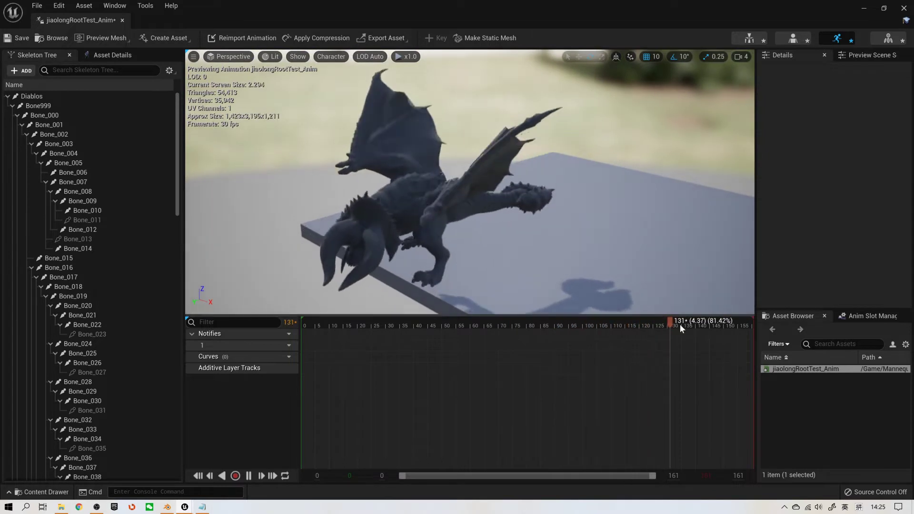
Step: Select the Diablos root bone and scrub jiaolongRootTest_Anim to inspect the dragon's motion
left_click_drag(679, 323, 303, 336)
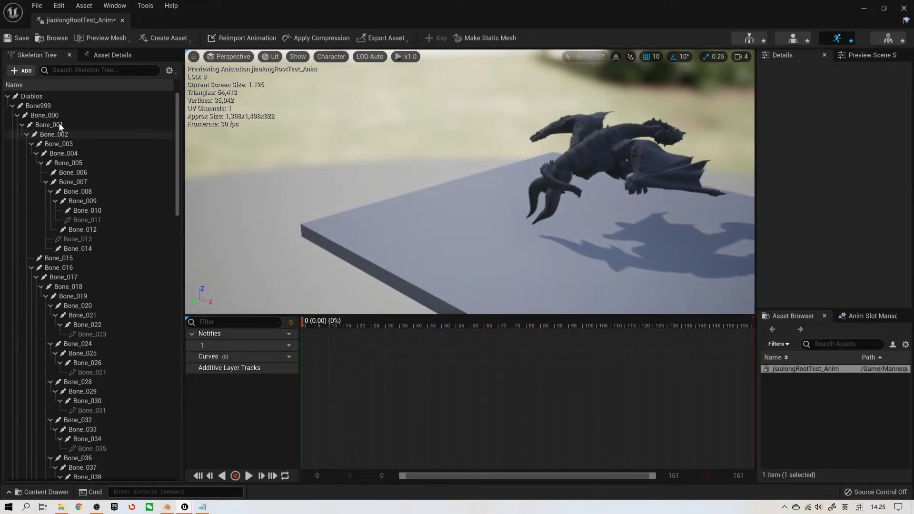
left_click(42, 98)
left_click_drag(361, 311, 353, 295)
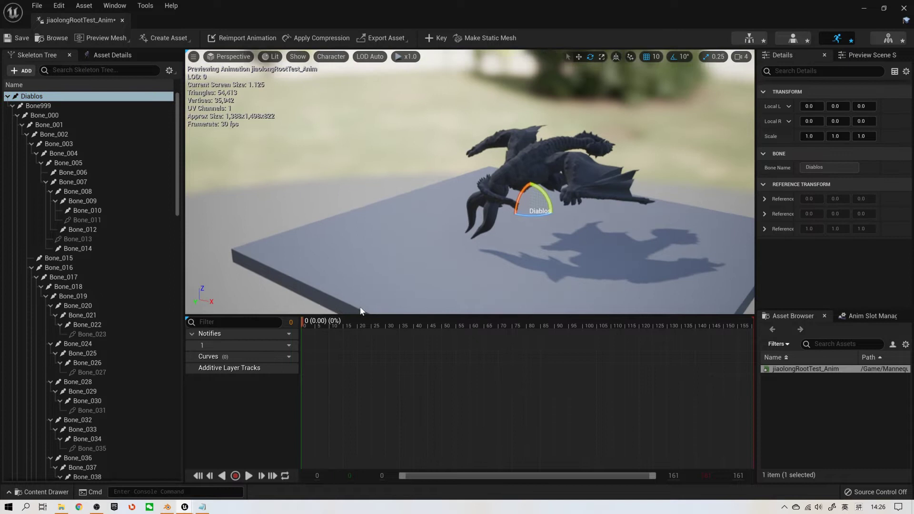
left_click_drag(304, 321, 384, 326)
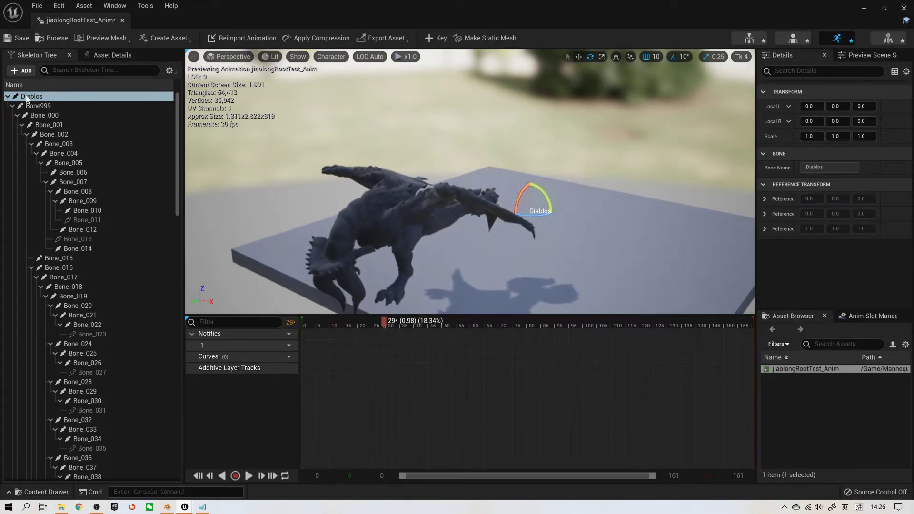
scroll(497, 176, "up", 2)
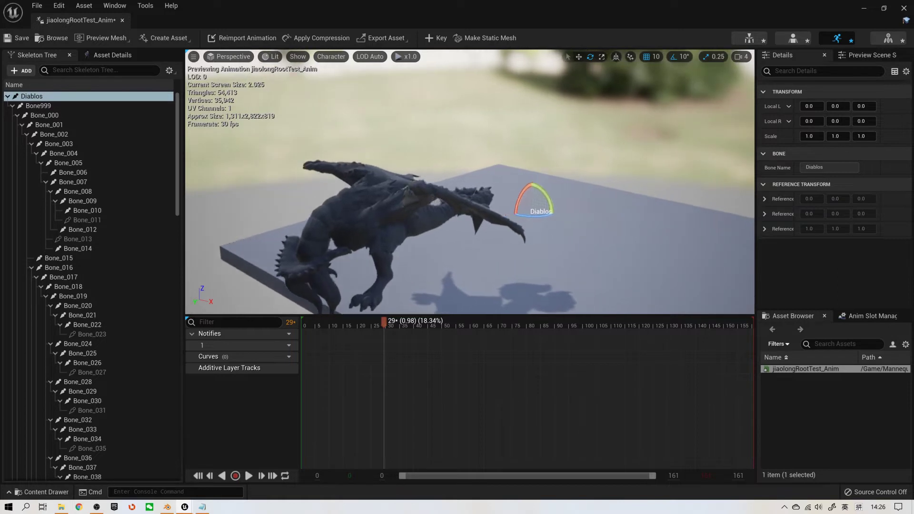
left_click_drag(497, 176, 267, 141)
left_click(322, 321)
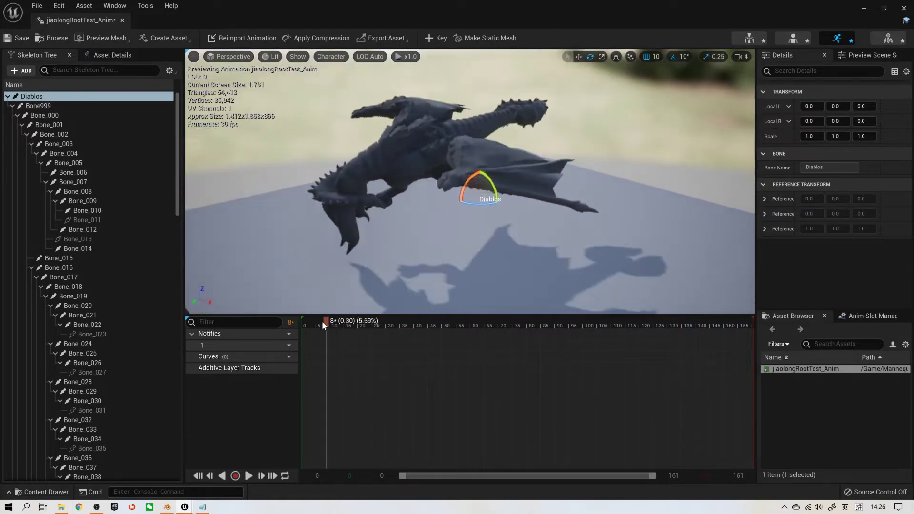
left_click_drag(315, 322, 336, 322)
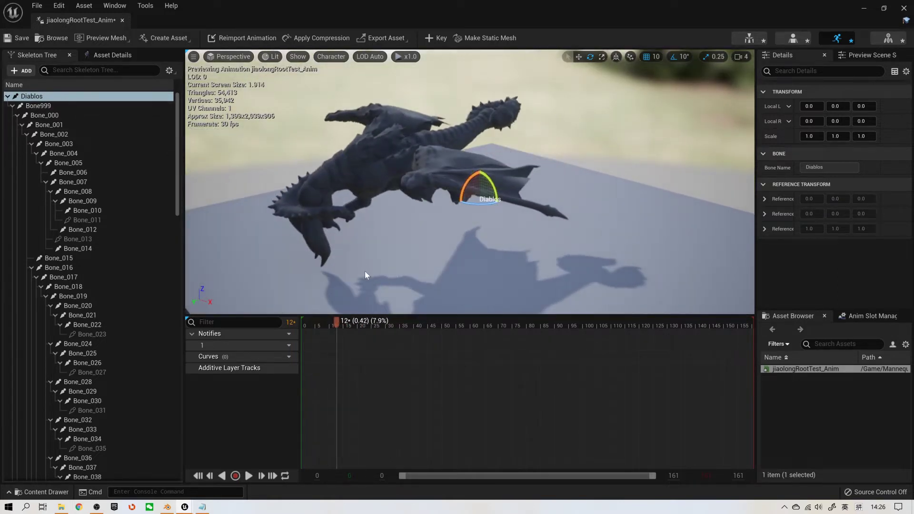
Step: Tick EnableRootMotion under Root Motion in the animation's Asset Details
left_click(112, 55)
scroll(54, 322, "down", 10)
left_click(56, 321)
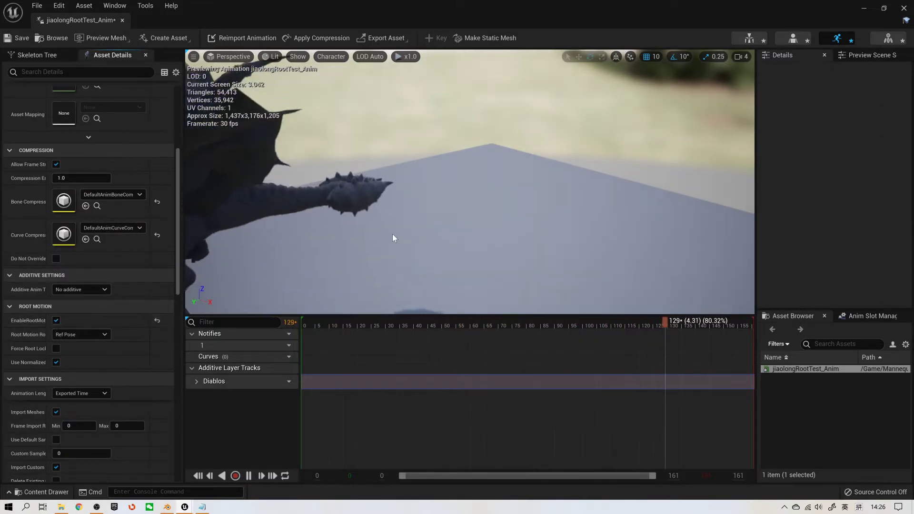
Step: Replay jiaolongRootTest_Anim from near the start to review root motion, then switch to Blender
key("space")
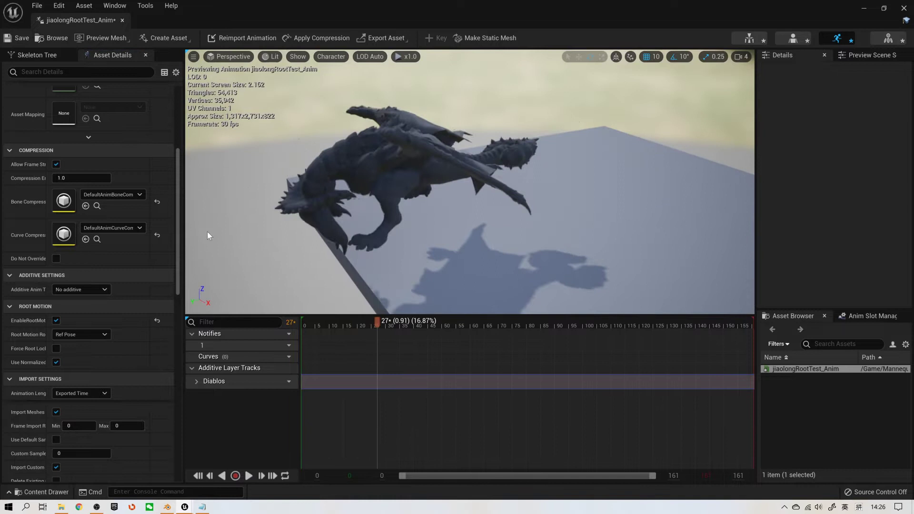
left_click(319, 321)
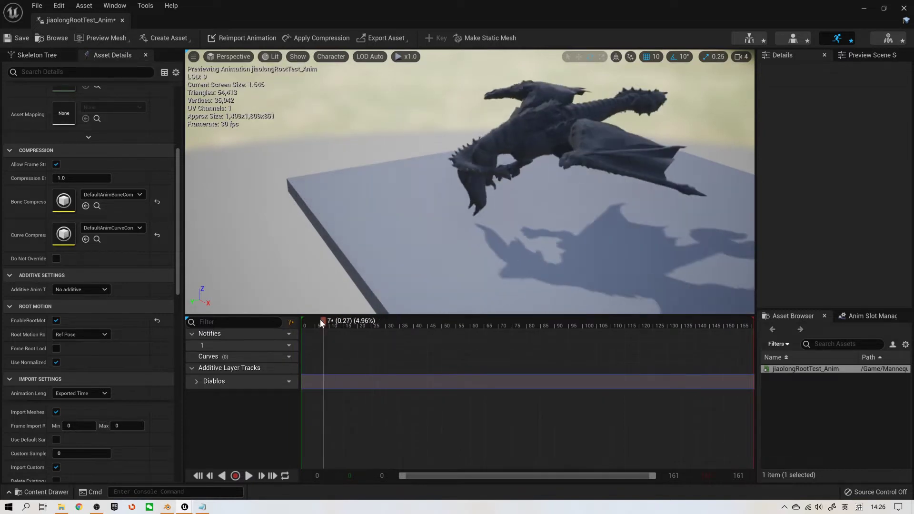
key("space")
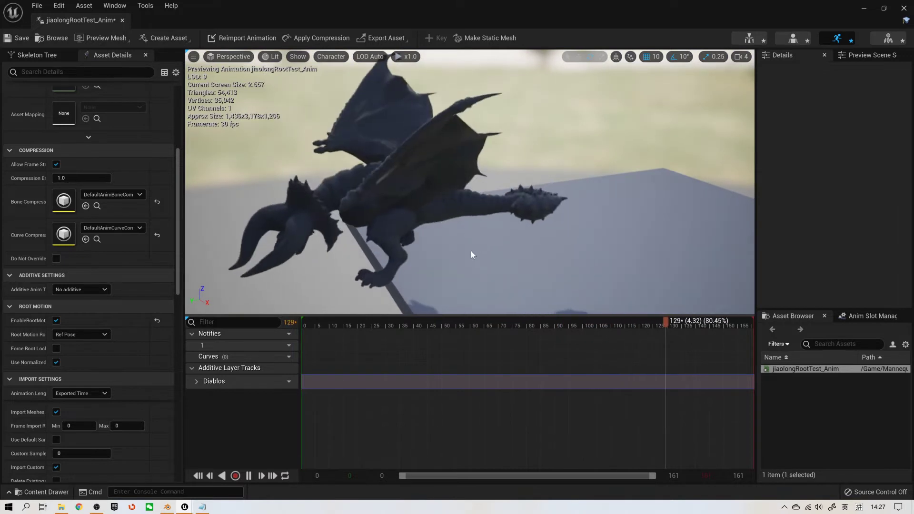
key("space")
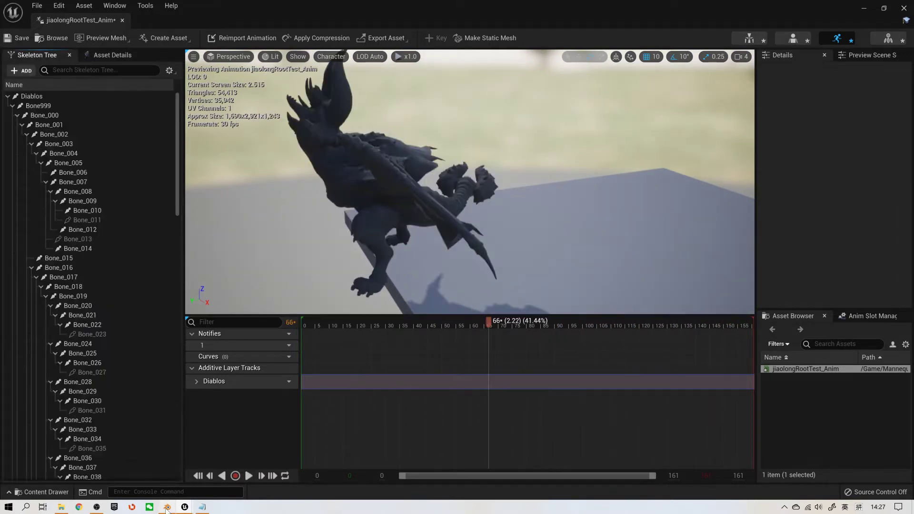
left_click(168, 508)
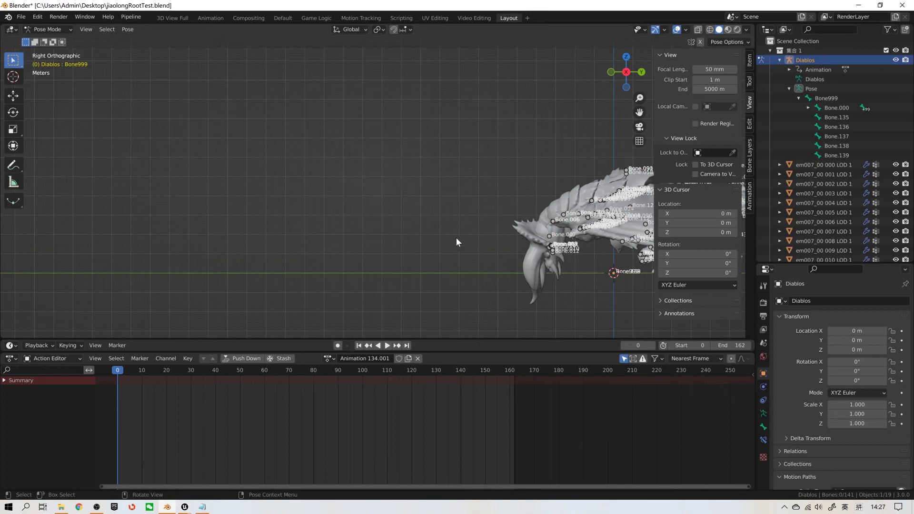
Step: Pan to centre the Diablos rig, scrub to frame 50, and play its animation
middle_click_drag(476, 232, 264, 173, "shift")
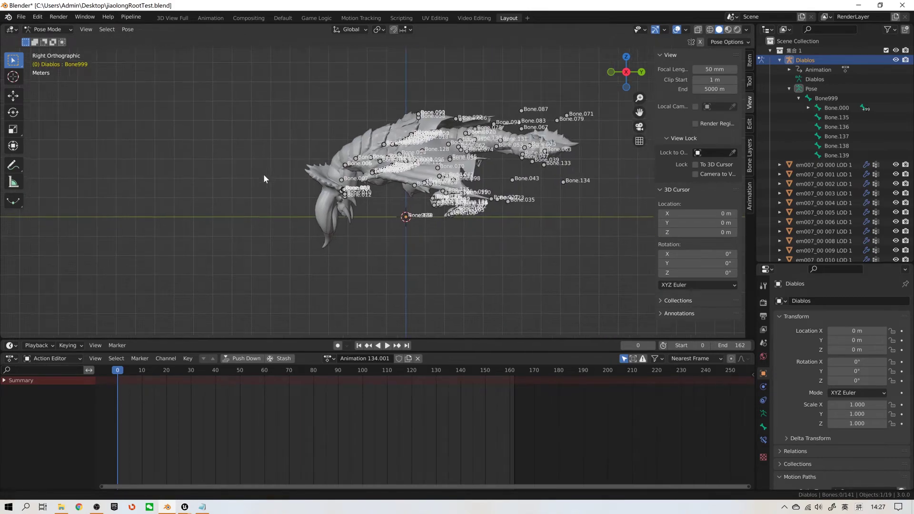
mouse_move(121, 371)
left_mouse_down()
mouse_move(310, 383)
mouse_move(441, 375)
mouse_move(118, 371)
left_mouse_up()
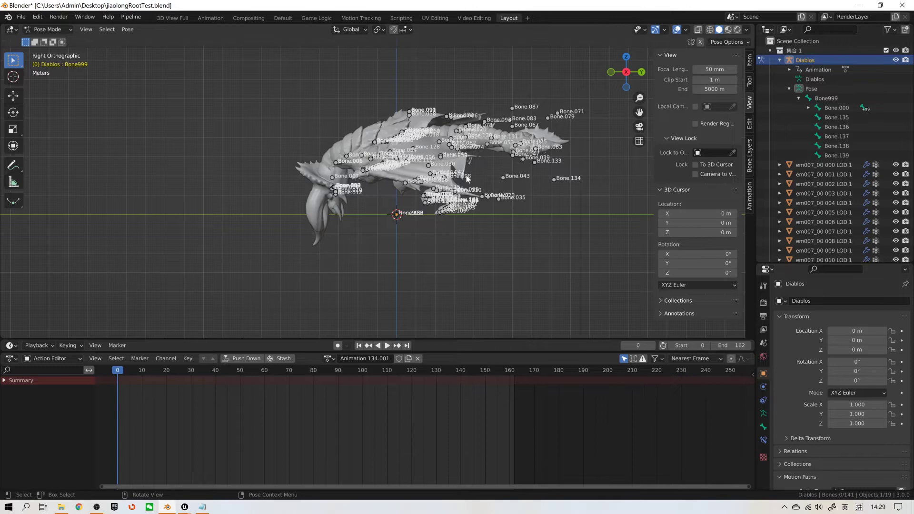
key("space")
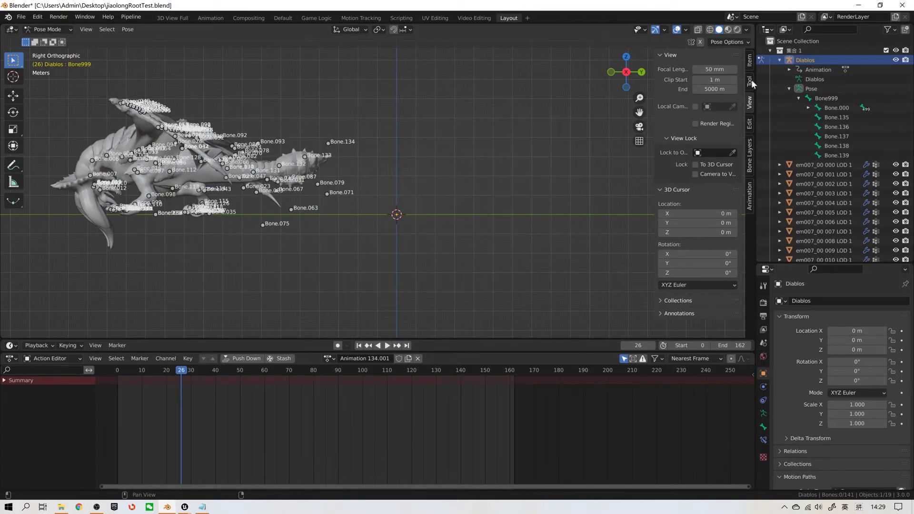
Step: Return to the Unreal animation editor and select the Diablos root bone in the Skeleton Tree
mouse_move(185, 508)
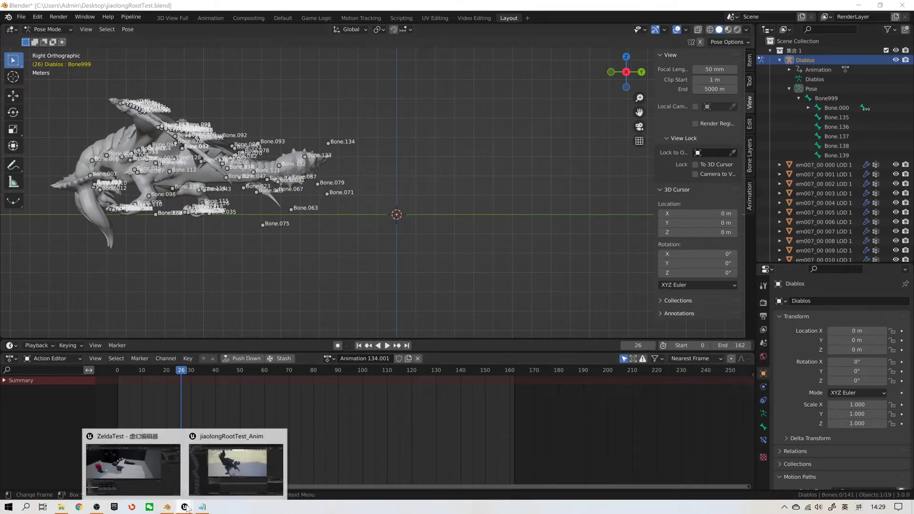
left_click(241, 457)
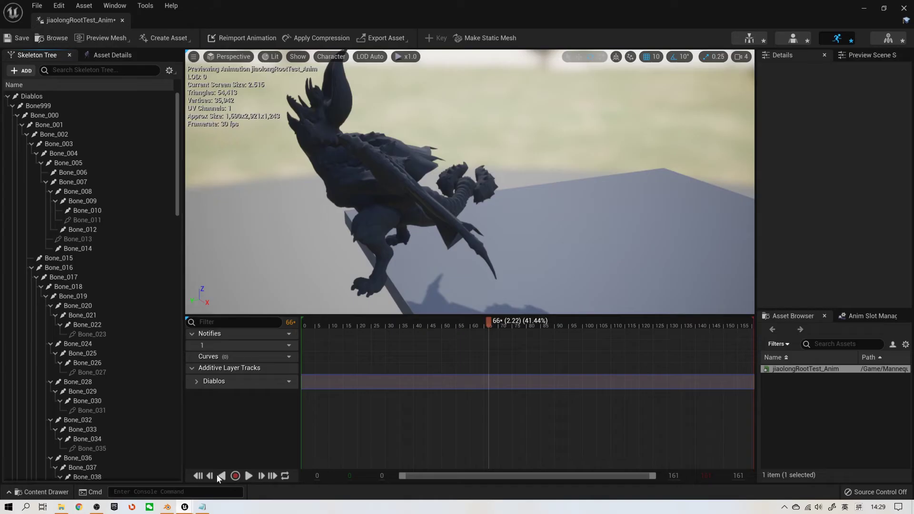
left_click(31, 97)
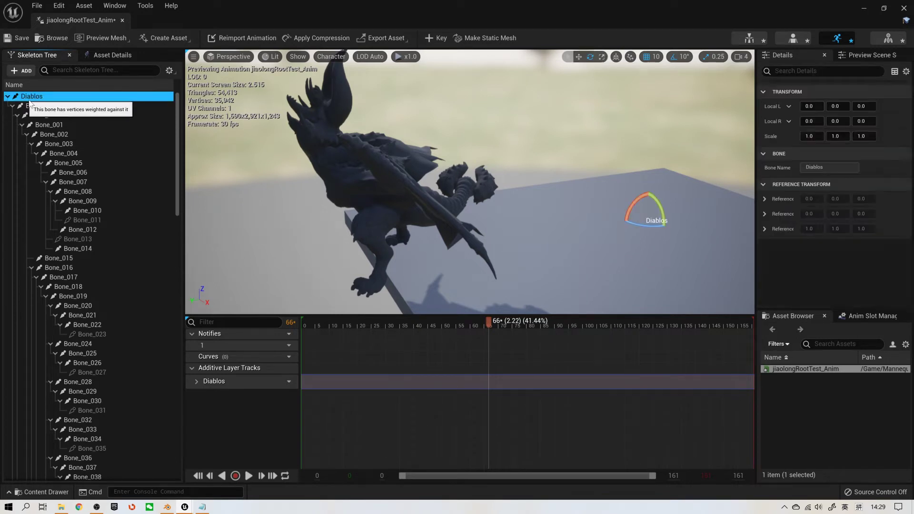
Step: Switch to Blender, then bring the jiaolongRootTest_Anim editor back to the front
left_click(167, 507)
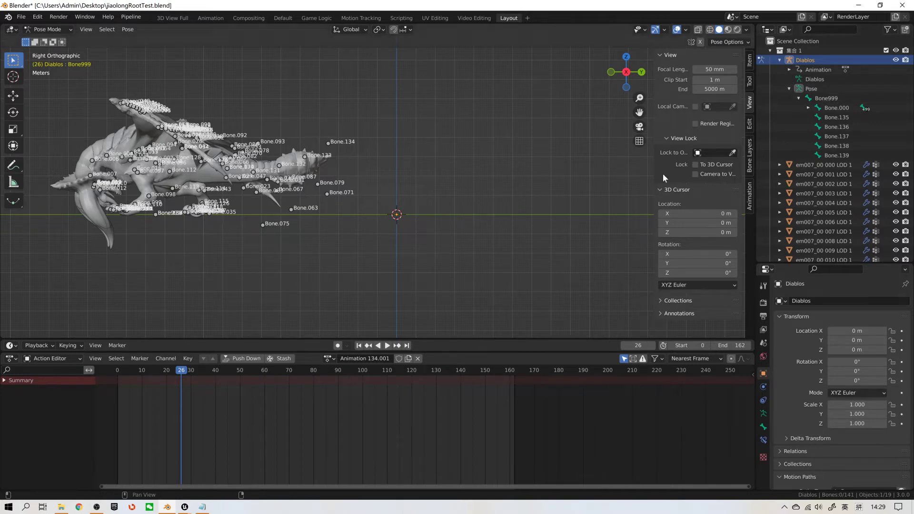
mouse_move(183, 507)
left_click(222, 476)
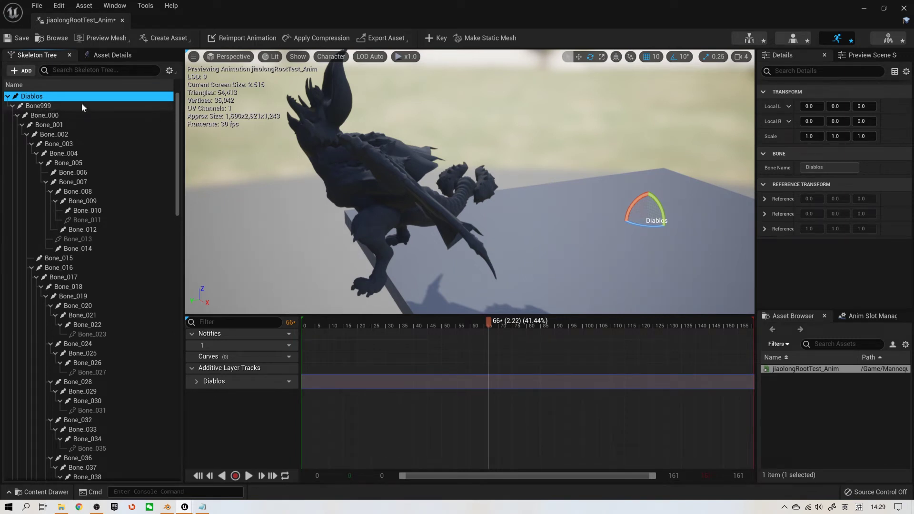
Step: Select em007_00 000–017 LOD 1 meshes plus the Diablos armature, enter Pose Mode, then return to Unreal
key("alt+Tab")
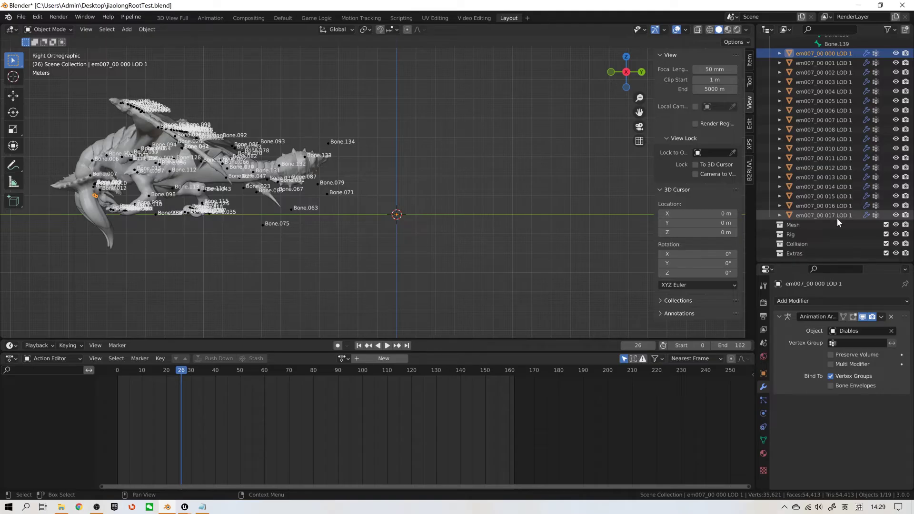
left_click(837, 215)
scroll(842, 170, "up", 3)
left_click(843, 83, "shift")
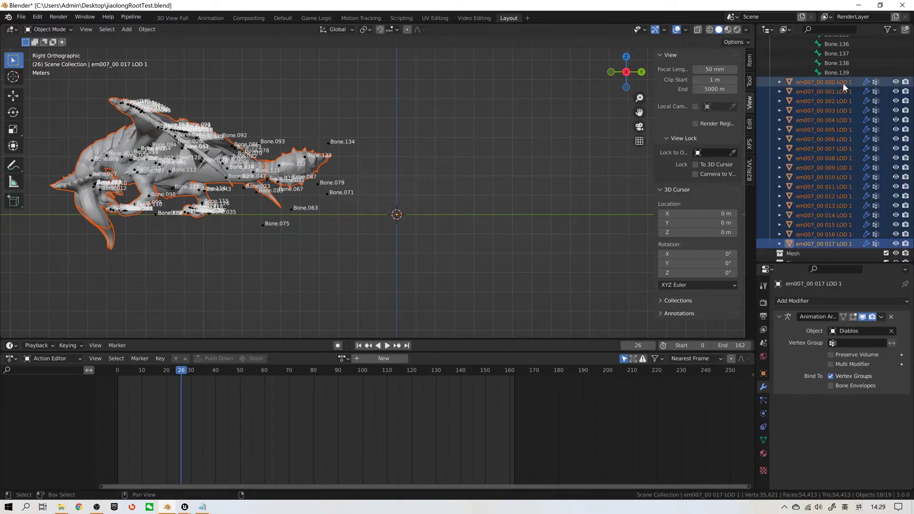
scroll(393, 156, "down", 1)
scroll(829, 136, "up", 8)
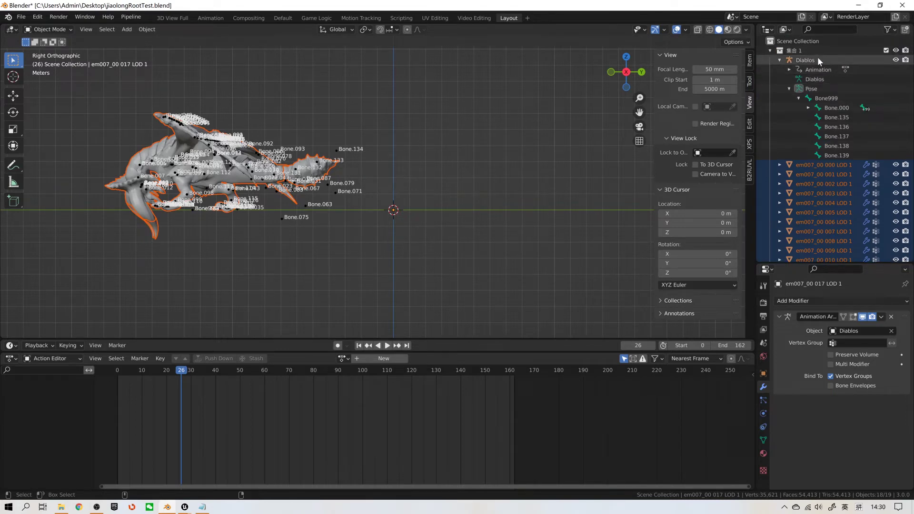
left_click(814, 58)
key("ctrl+Tab")
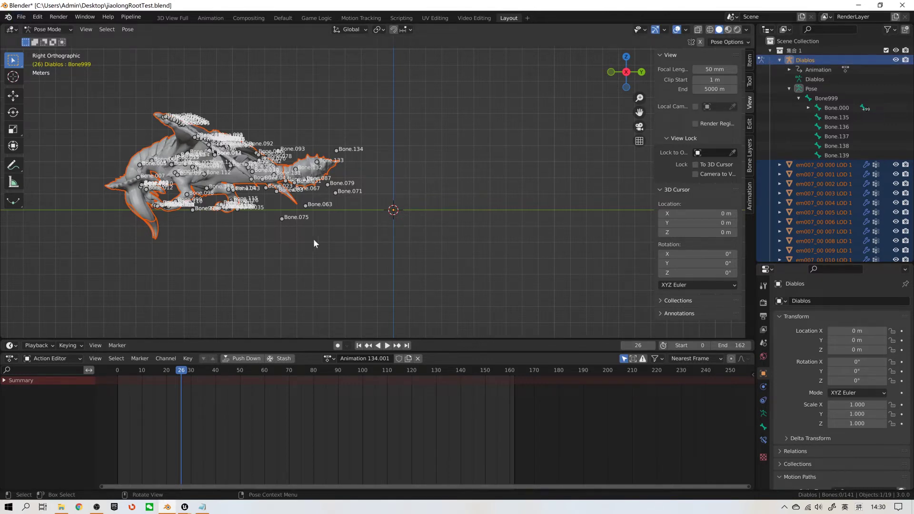
left_click(184, 507)
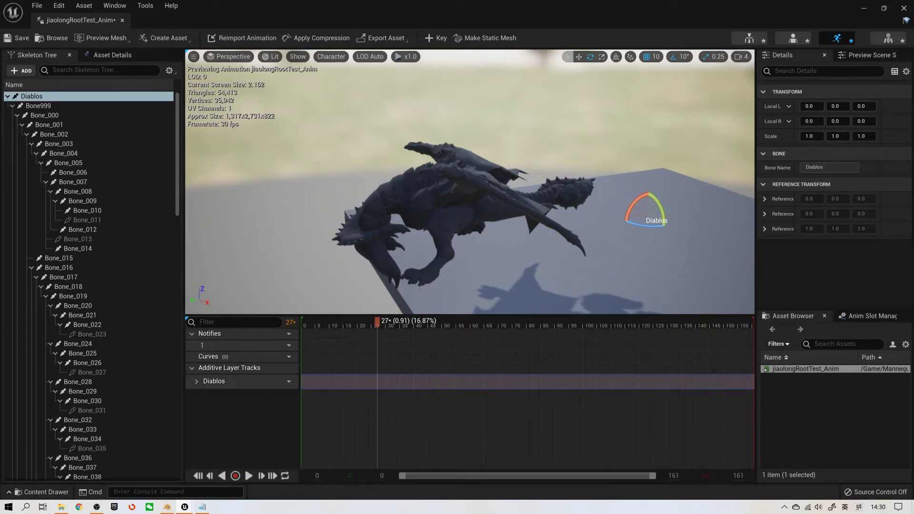
Step: Review the Notepad export checklist, highlighting 'Rename' and 'Armature' in step 1
left_click(202, 507)
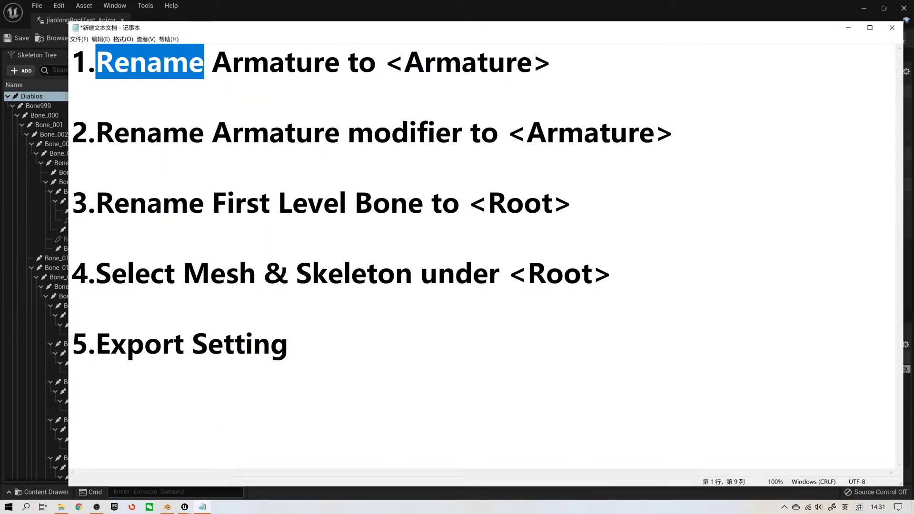
left_click(88, 62)
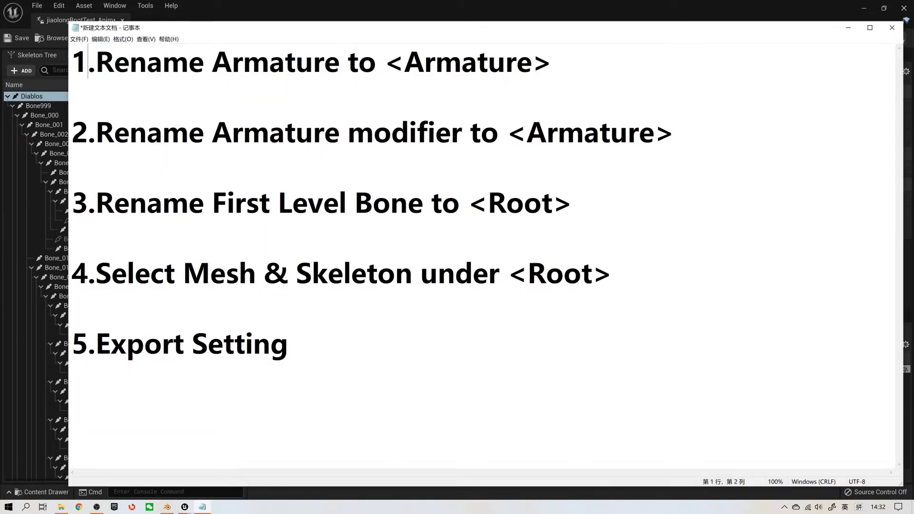
left_click_drag(88, 62, 204, 62)
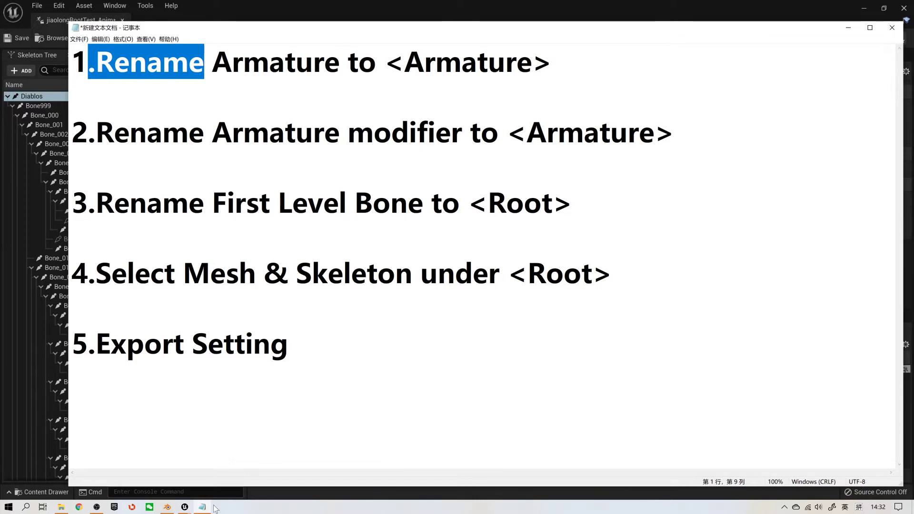
left_click(172, 509)
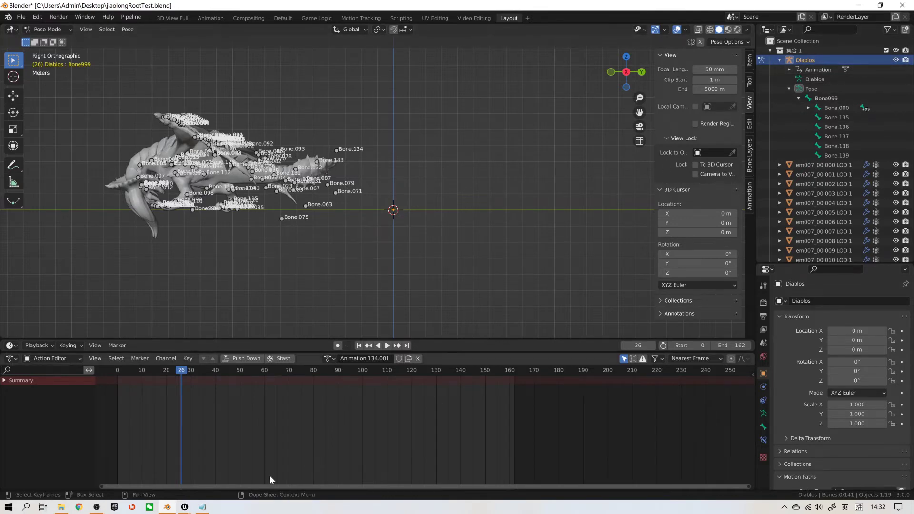
left_click(202, 507)
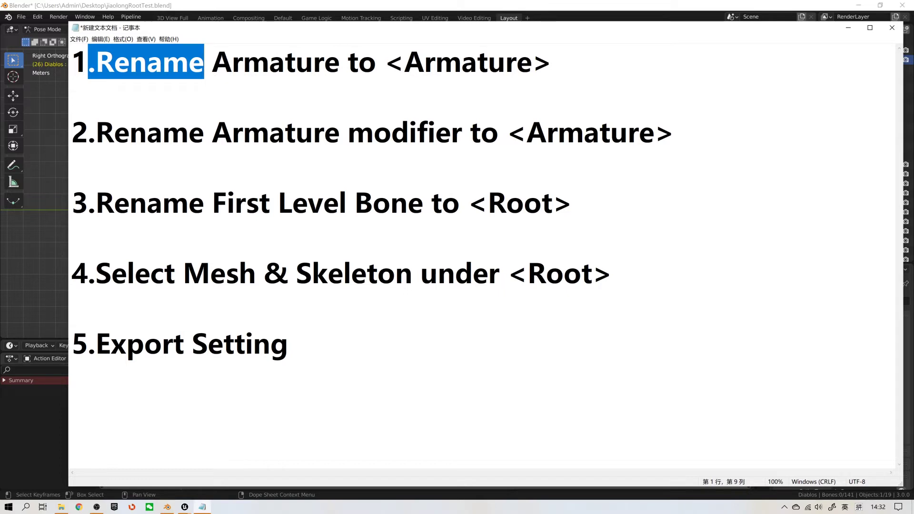
left_click_drag(405, 62, 532, 62)
Step: Rename the Diablos armature object to Armature in the Outliner
left_click(578, 6)
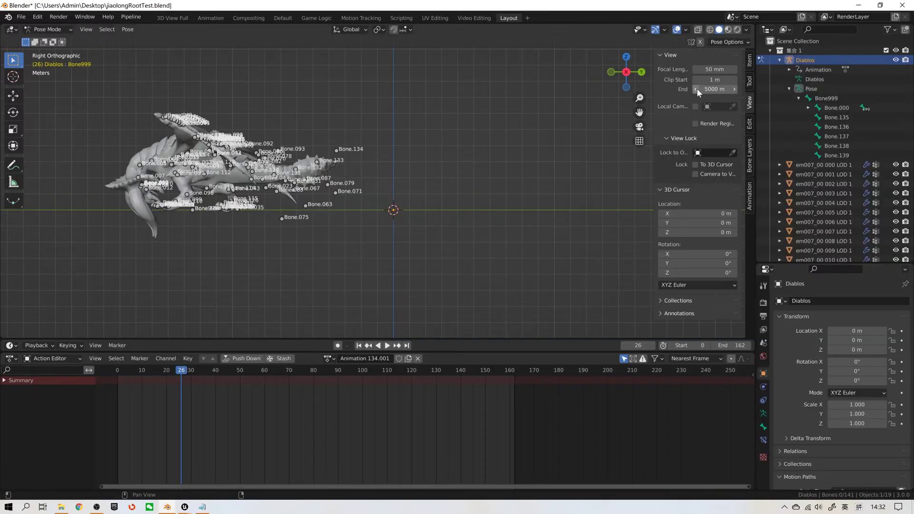
double_click(815, 58)
type("A")
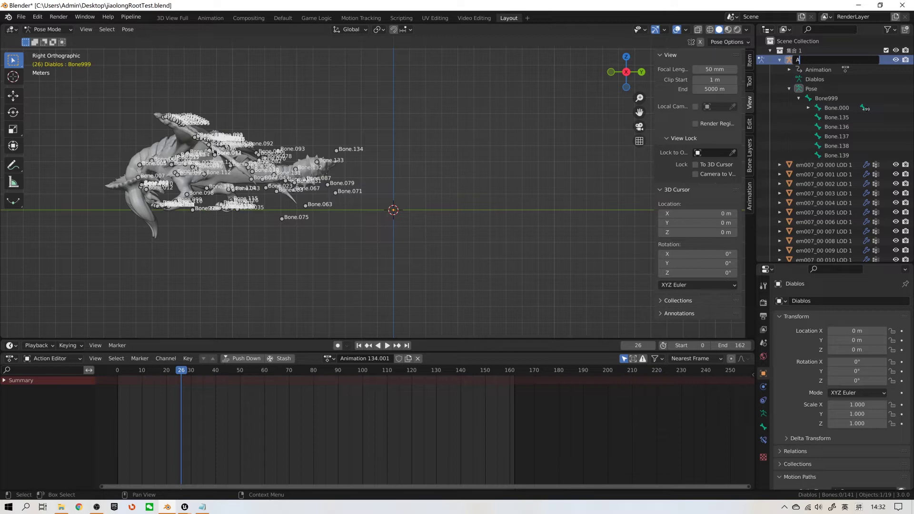
type("rmature")
key("Return")
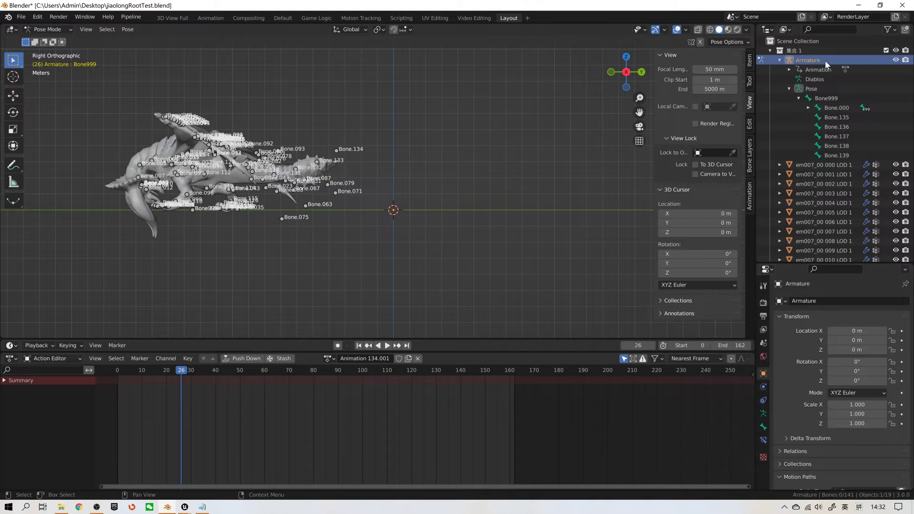
Step: Check the notes' armature step, then rename the Diablos armature data to Armature
left_click(202, 507)
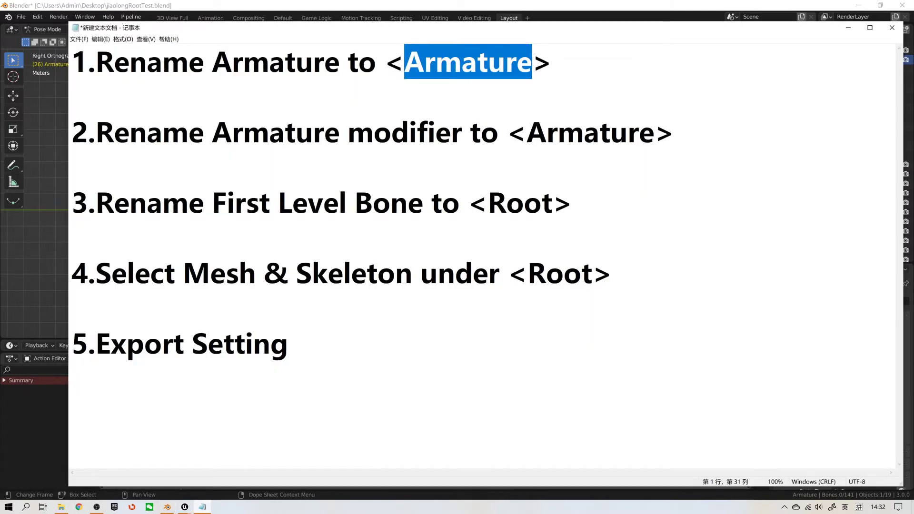
left_click_drag(95, 132, 462, 132)
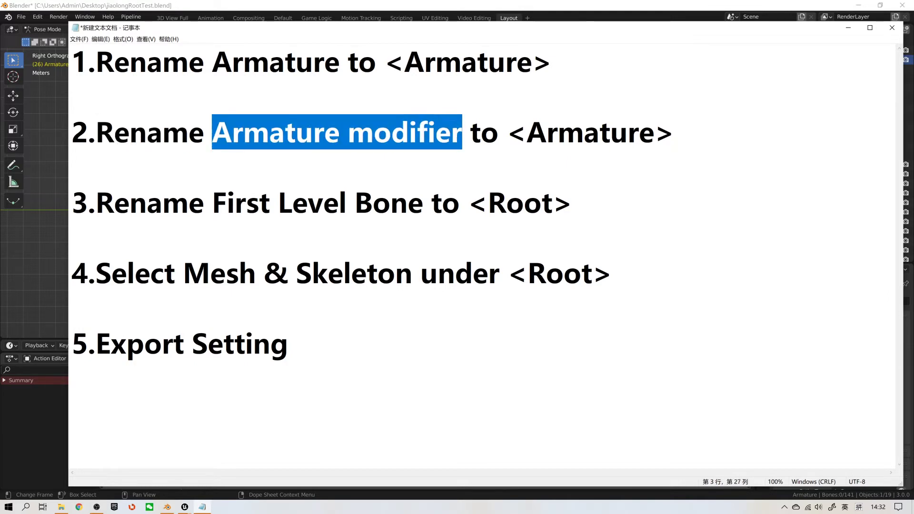
left_click(848, 27)
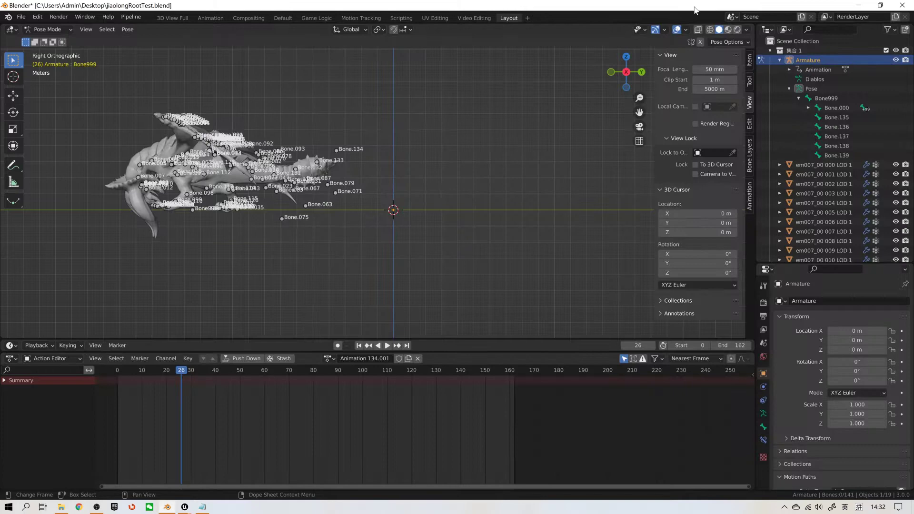
double_click(811, 79)
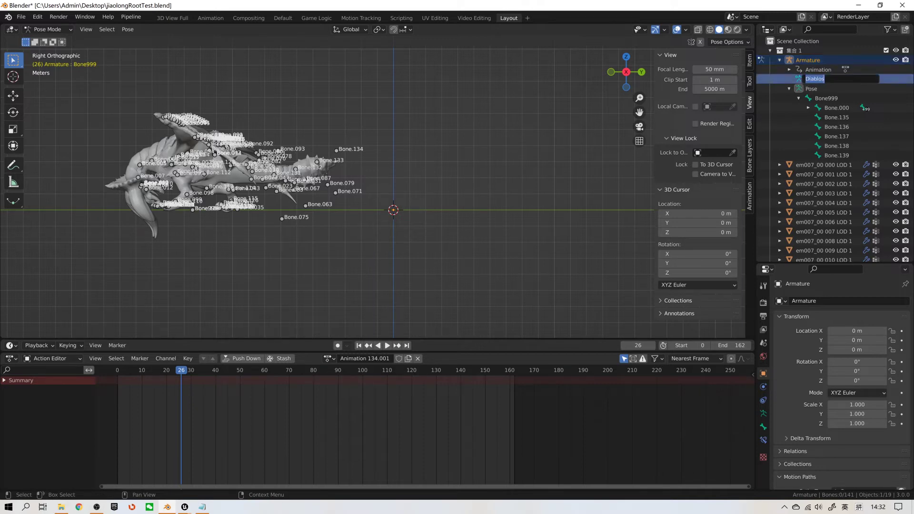
type("Armature")
key("Return")
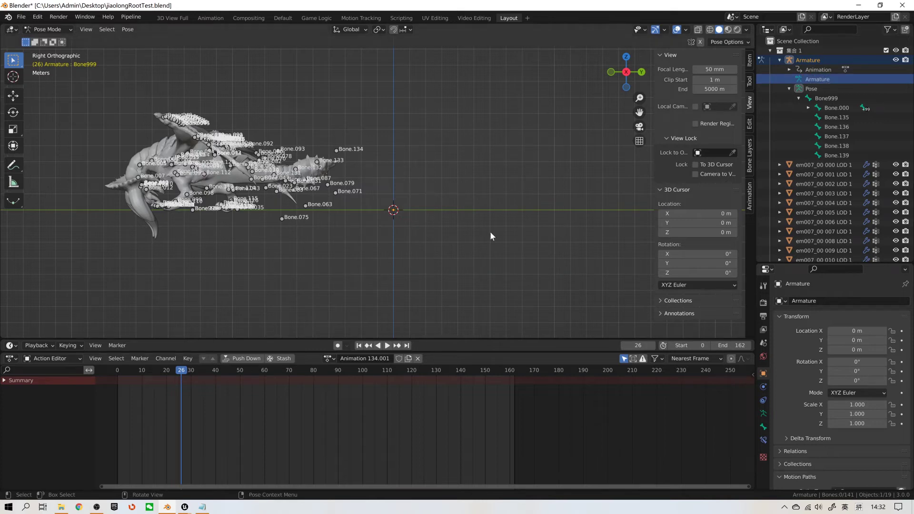
Step: Mark the first-level bone step in the notes, then zoom onto the dragon and select Bone999
left_click(204, 508)
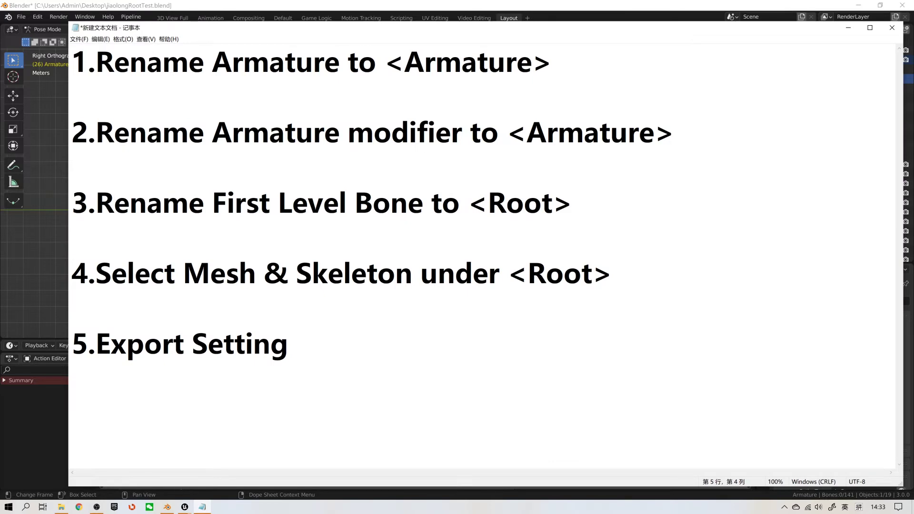
left_click_drag(212, 203, 431, 202)
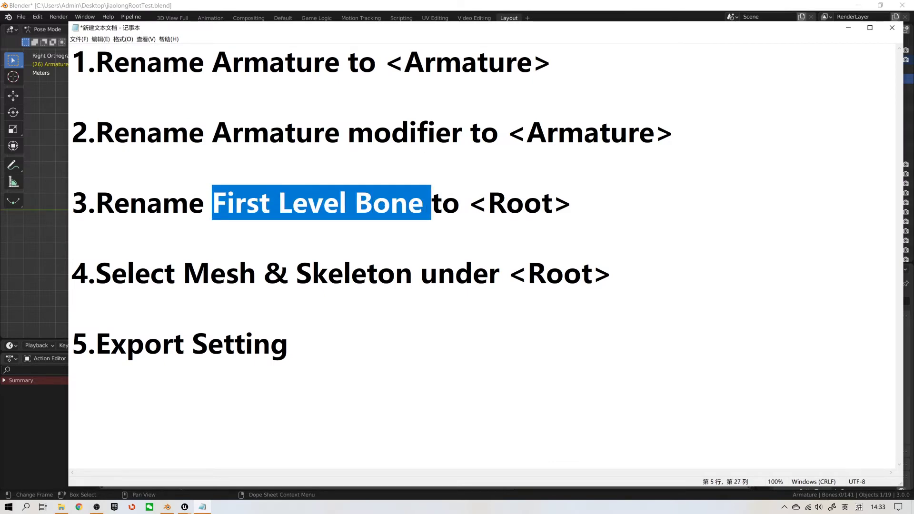
key("alt+Tab")
scroll(336, 241, "up", 5)
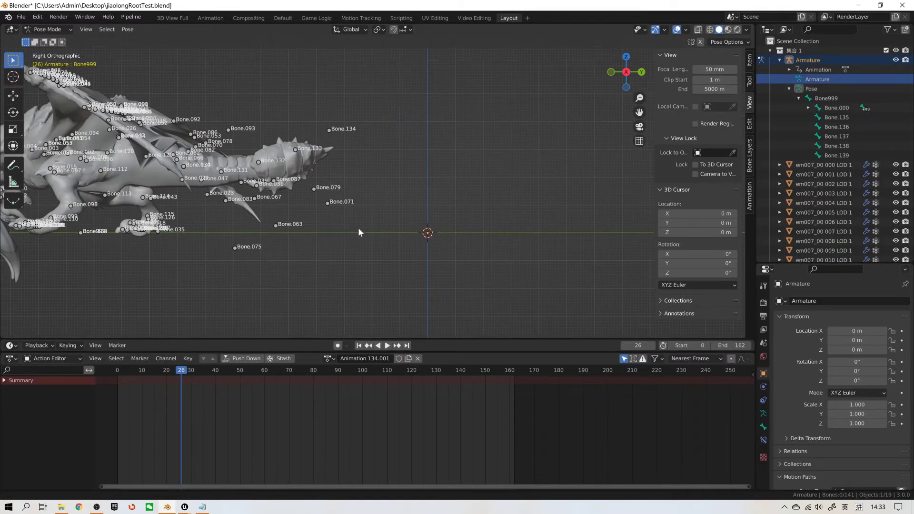
scroll(358, 229, "up", 6)
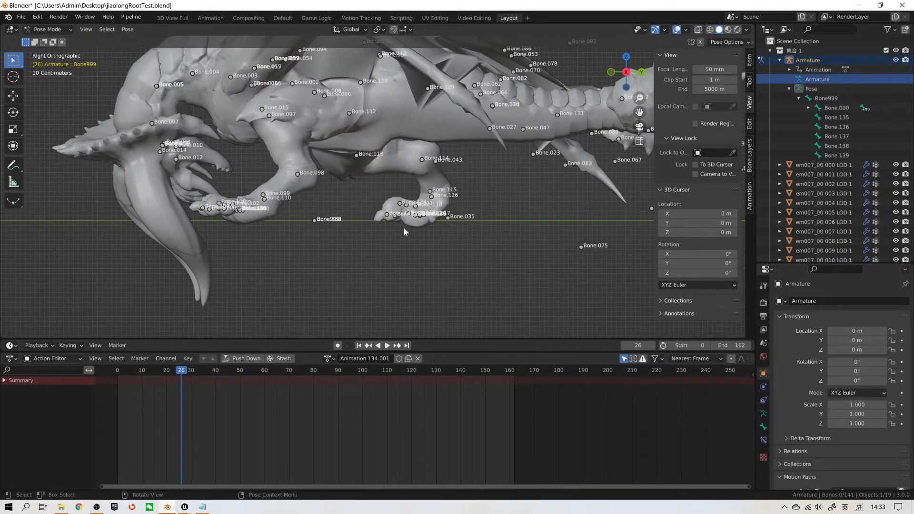
scroll(404, 227, "up", 2)
left_click(831, 99)
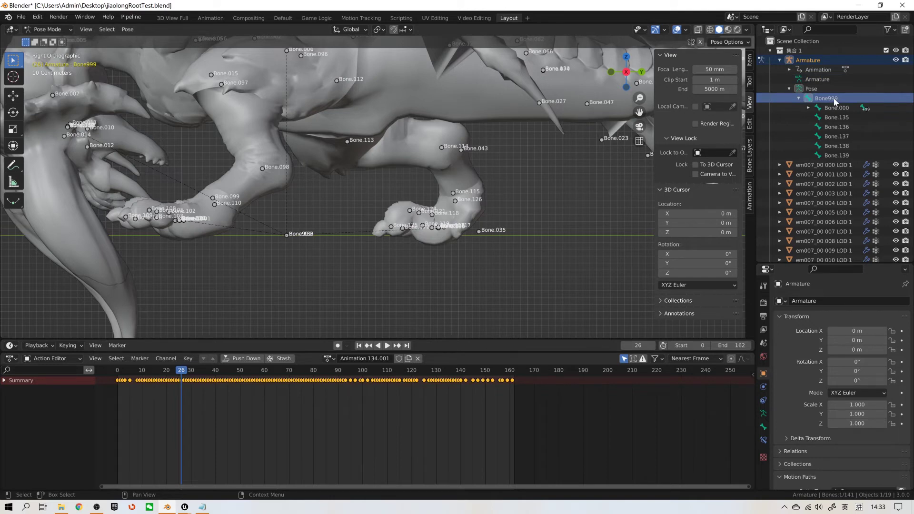
Step: In Unreal's animation editor, select Bone999 and scrub frames 24–27 to watch its motion, then return to Blender
mouse_move(184, 508)
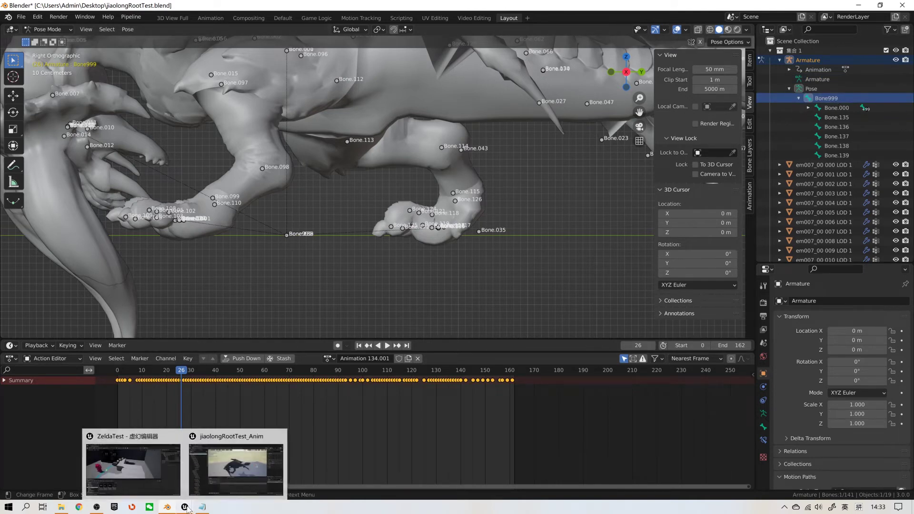
left_click(223, 460)
left_click(38, 106)
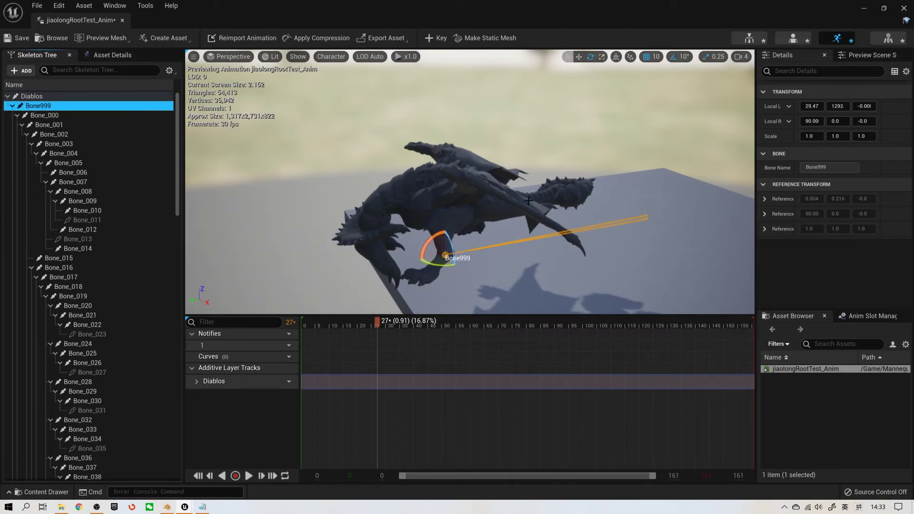
left_click_drag(377, 328, 350, 340)
left_click(864, 8)
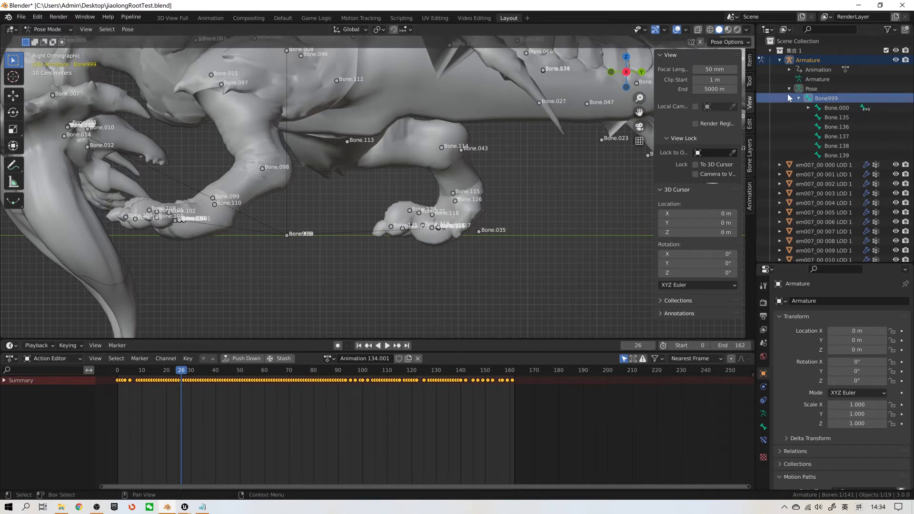
Step: Show Bone999's bone properties and grab it twice to check it moves the whole dragon, cancelling both moves
left_click(824, 99)
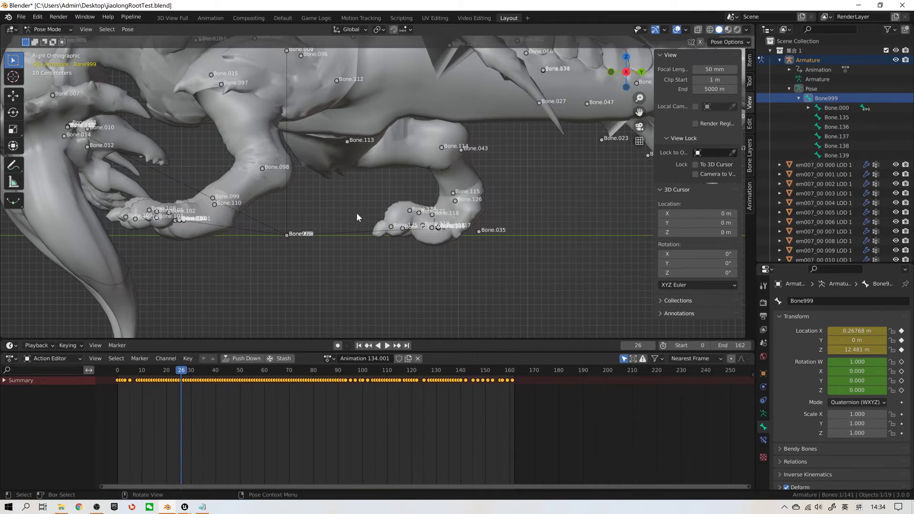
key("g")
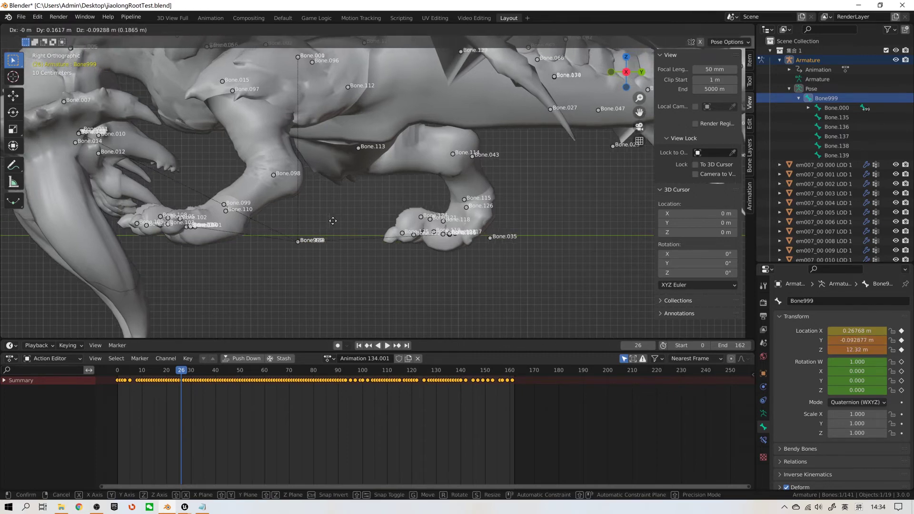
right_click(327, 216)
scroll(327, 216, "down", 3)
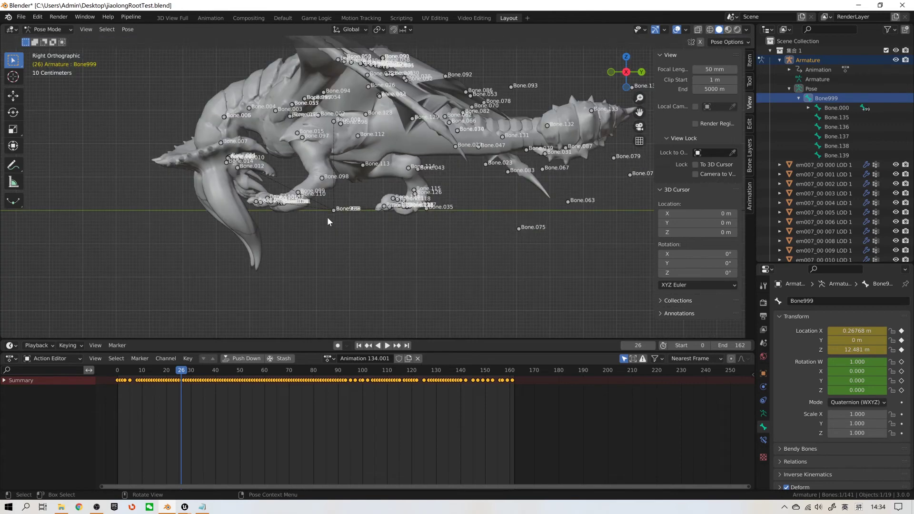
key("g")
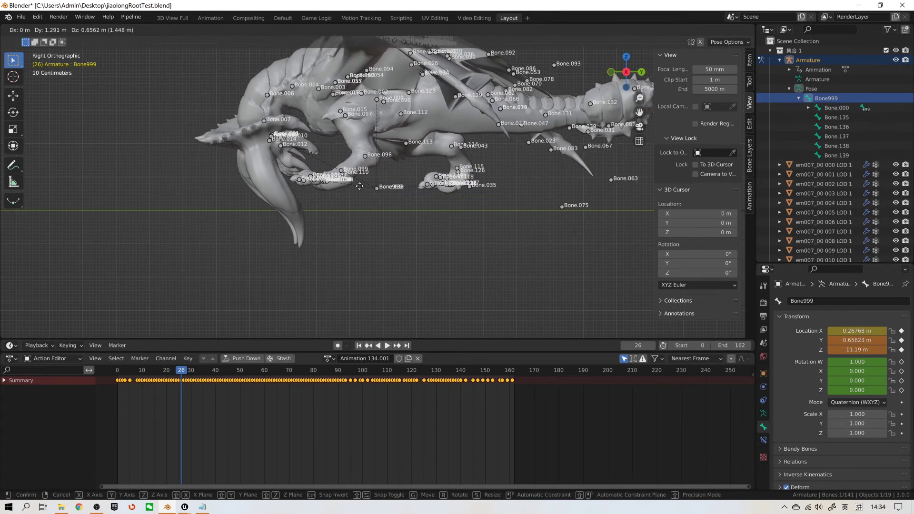
scroll(350, 203, "up", 4)
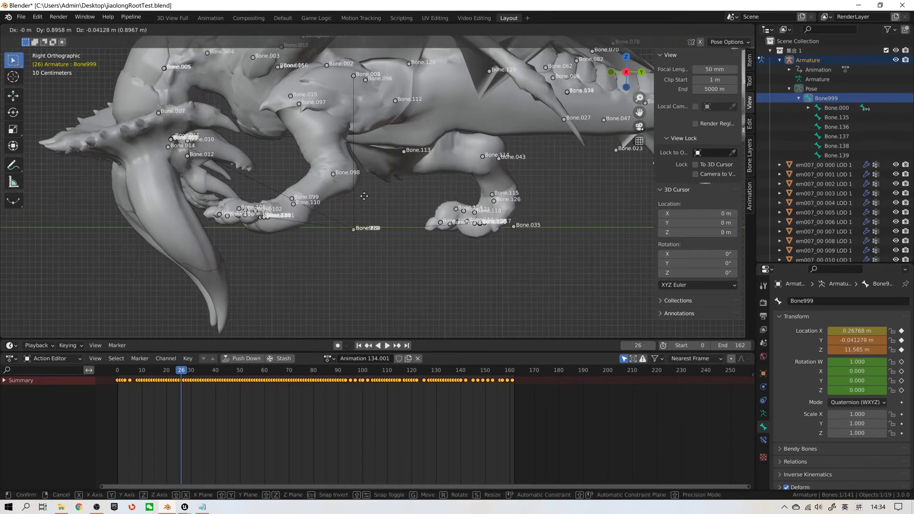
right_click(336, 209)
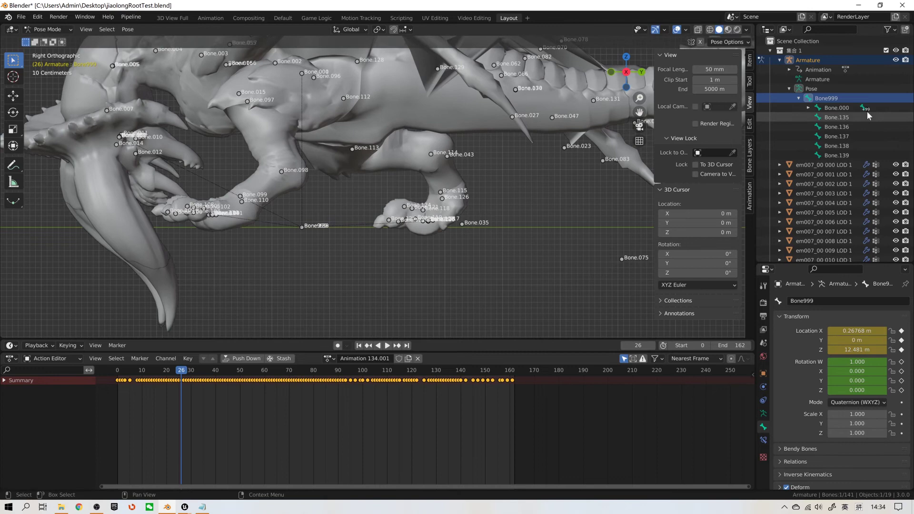
Step: Rename Bone999 to 'Root' and mark the mesh-selection step in the notes
double_click(835, 99)
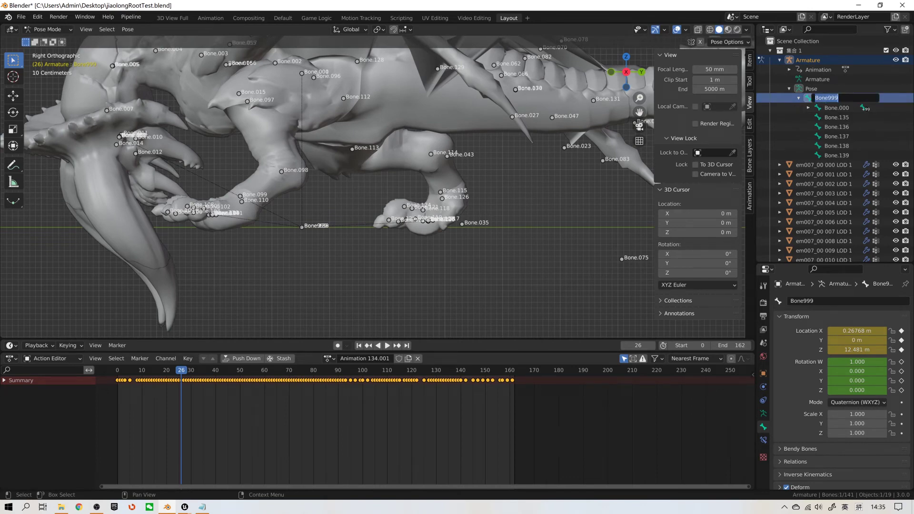
type("Root")
key("Return")
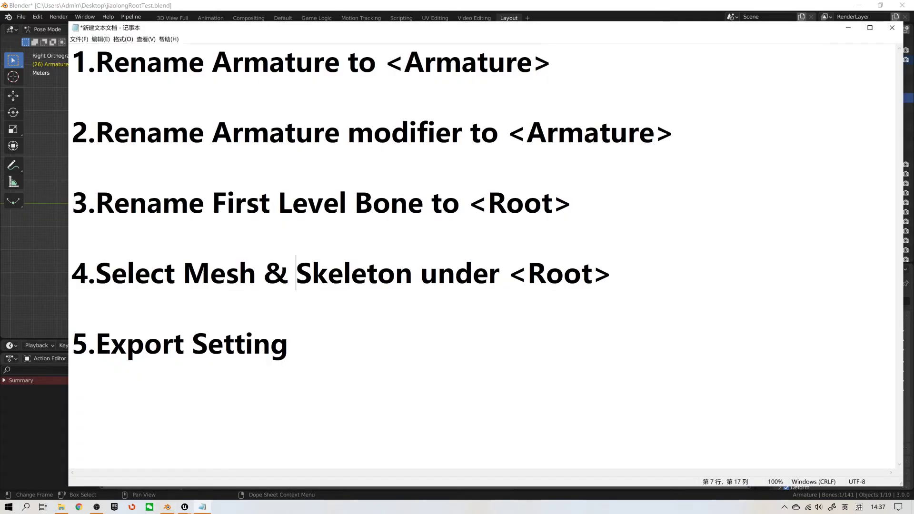
left_click_drag(96, 273, 257, 274)
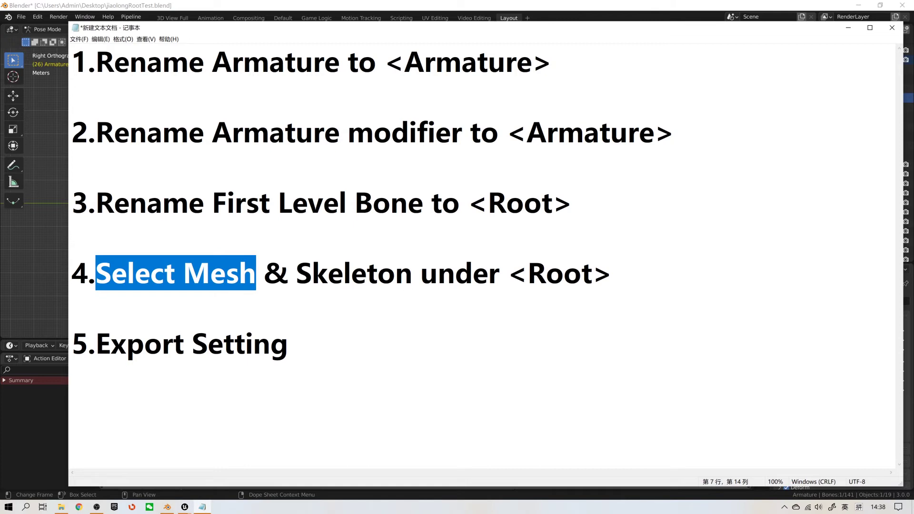
Step: Select all dragon mesh parts em007_00 000 through 017 in the Outliner
left_click(665, 6)
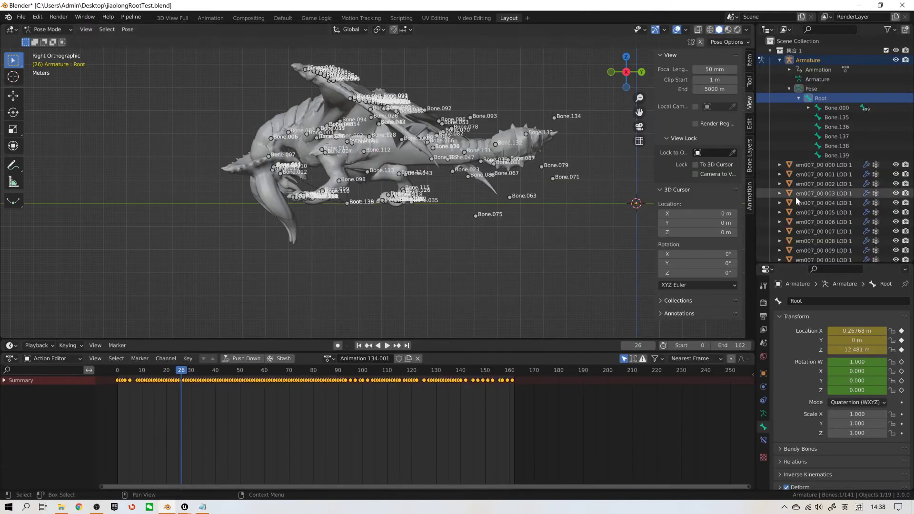
scroll(814, 178, "down", 4)
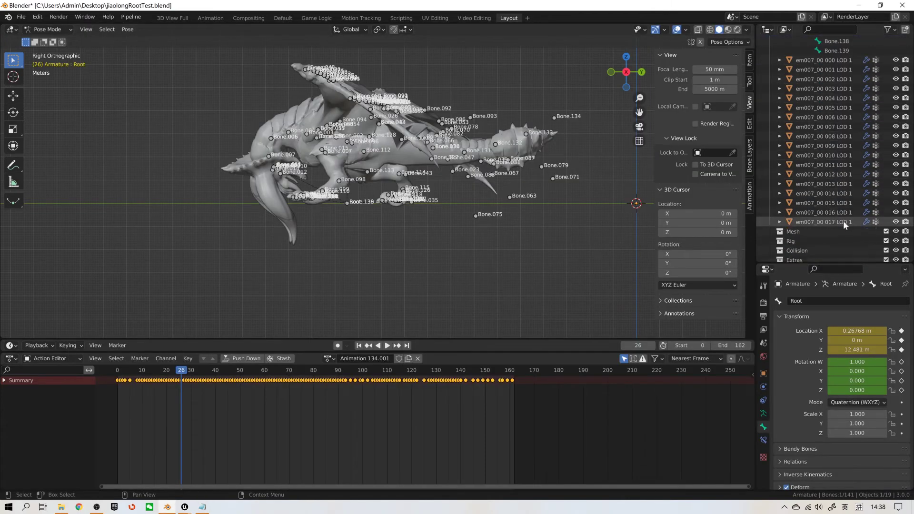
left_click(844, 221)
scroll(826, 157, "up", 2)
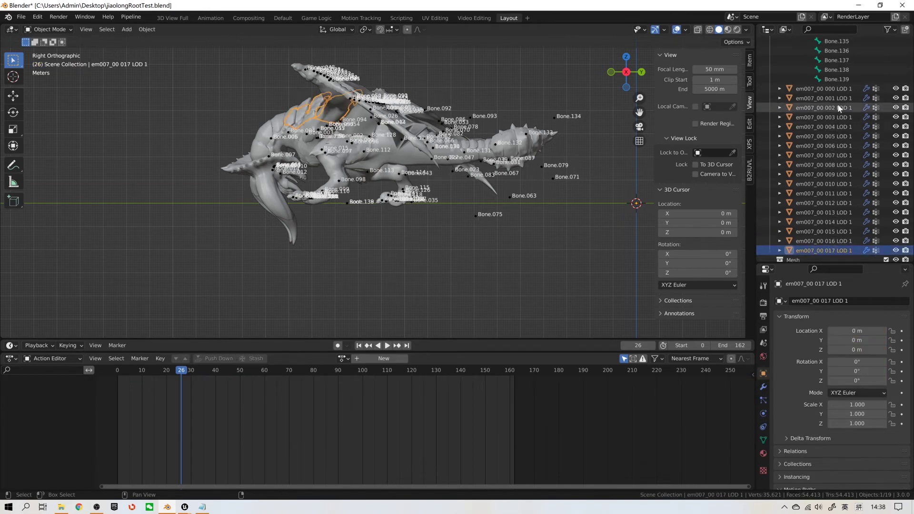
left_click(837, 89, "shift")
Step: Select the Root bone in Pose Mode to show the Animation 134.001 keyframes
scroll(830, 170, "up", 4)
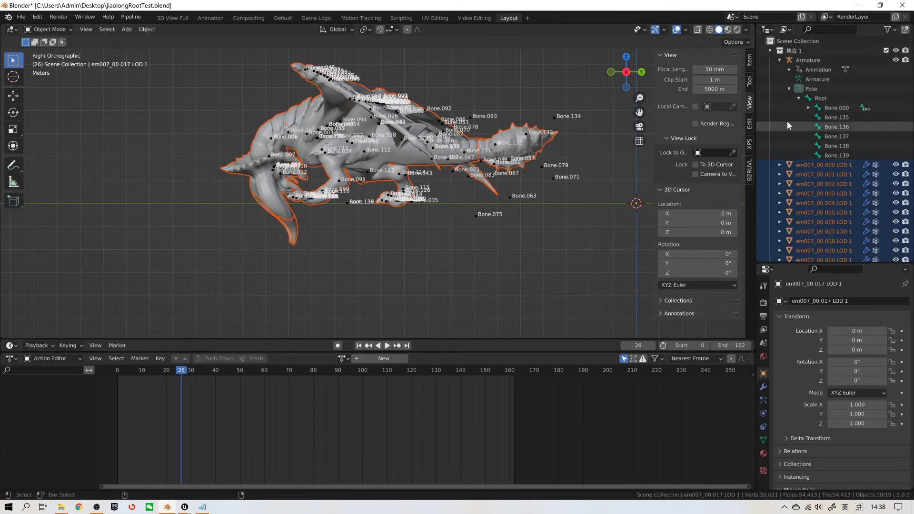
left_click(833, 97)
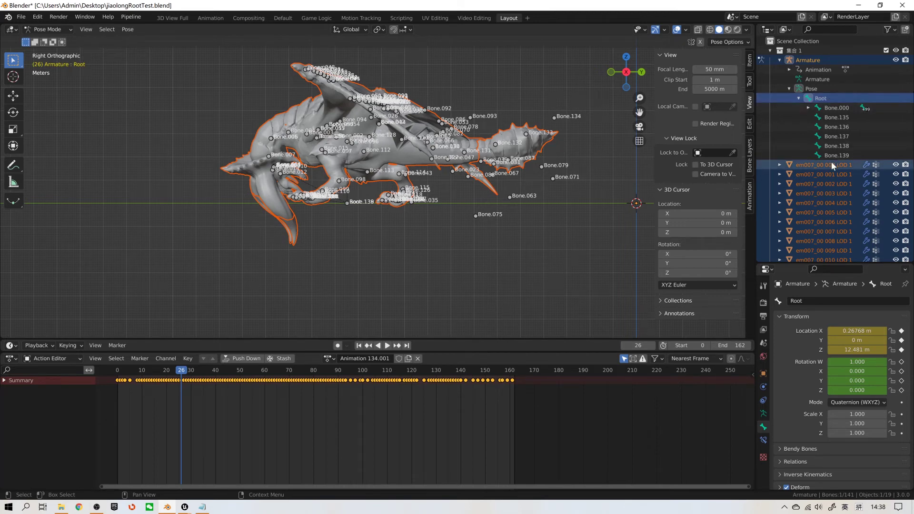
scroll(832, 161, "down", 5)
scroll(829, 193, "up", 5)
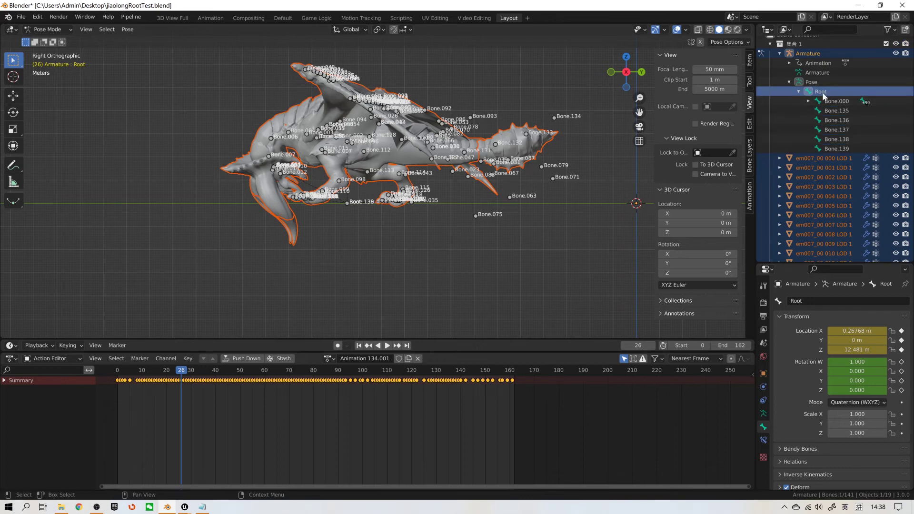
Step: Start an FBX export to jiaolongRootTest.fbx, restore operator defaults and enable Limit to Selected Objects
left_click(21, 17)
mouse_move(82, 154)
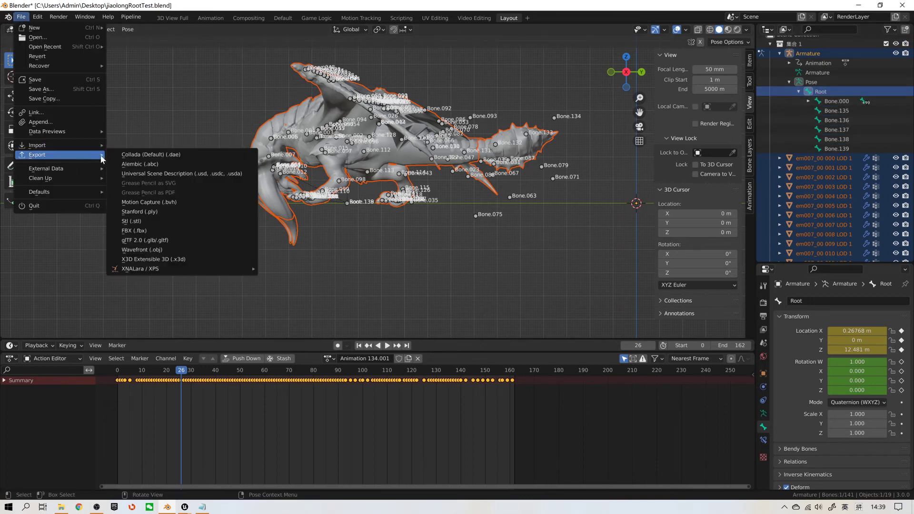
left_click(193, 230)
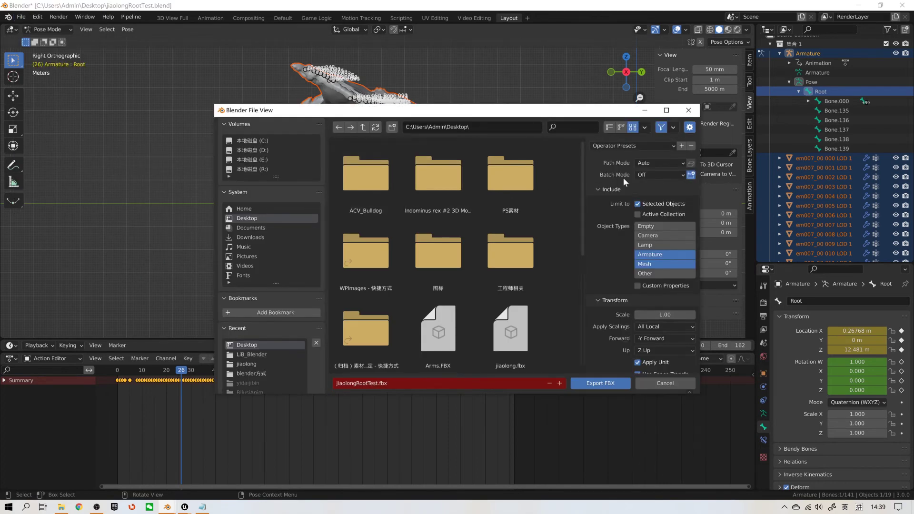
left_click(669, 147)
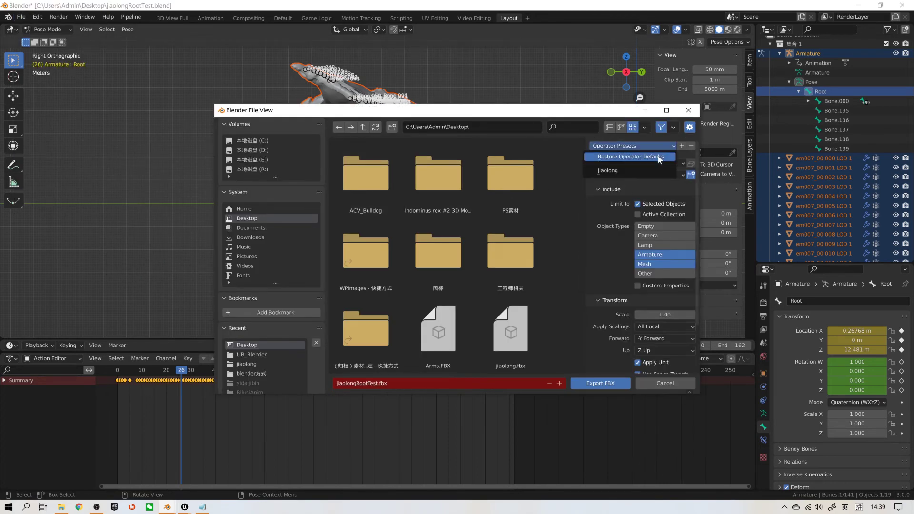
left_click(658, 156)
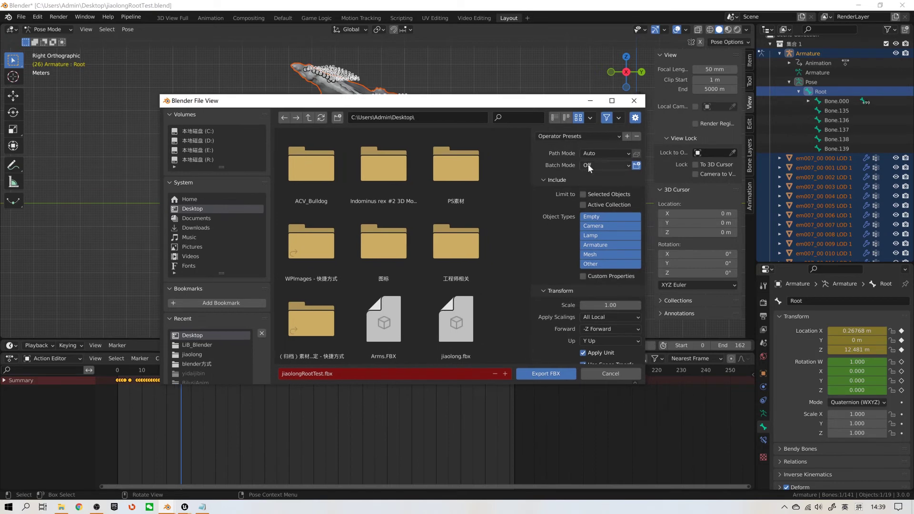
left_click(584, 195)
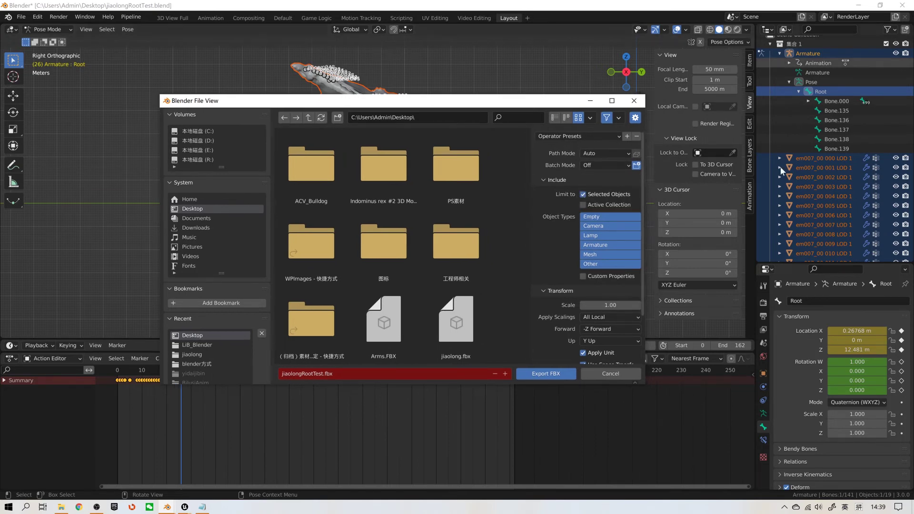
scroll(838, 160, "down", 1)
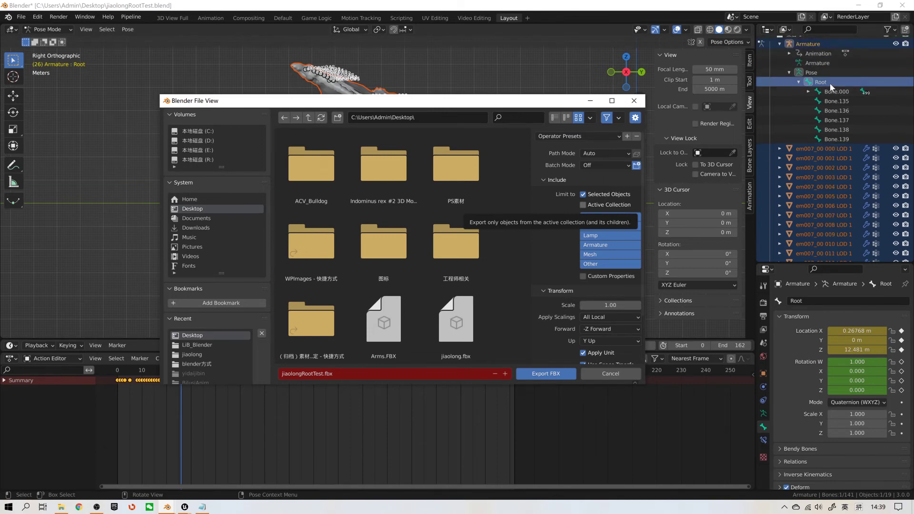
Step: Set the FBX Geometry Smoothing option to Face
scroll(570, 218, "down", 1)
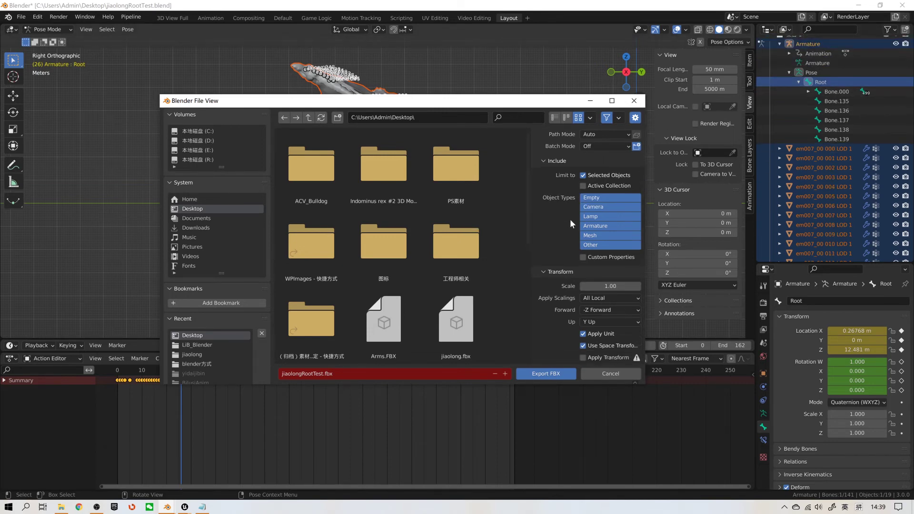
scroll(570, 219, "down", 2)
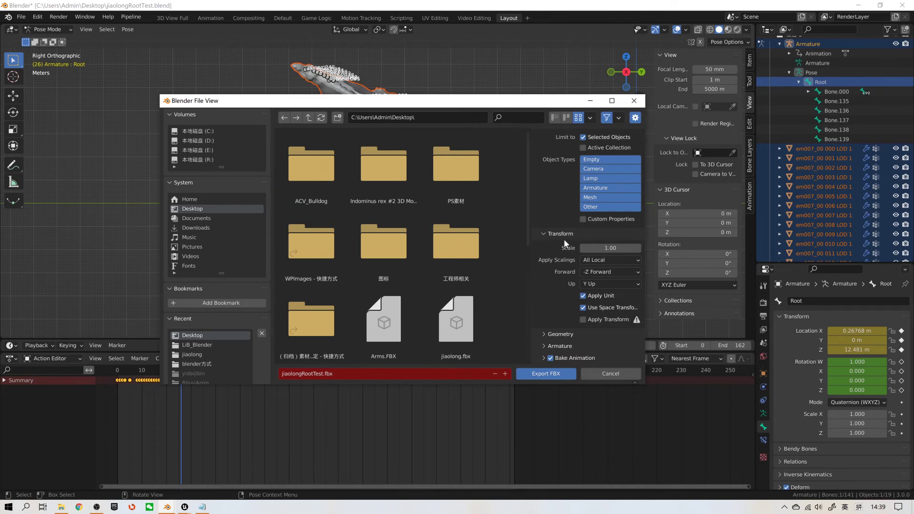
left_click(544, 332)
scroll(550, 307, "down", 3)
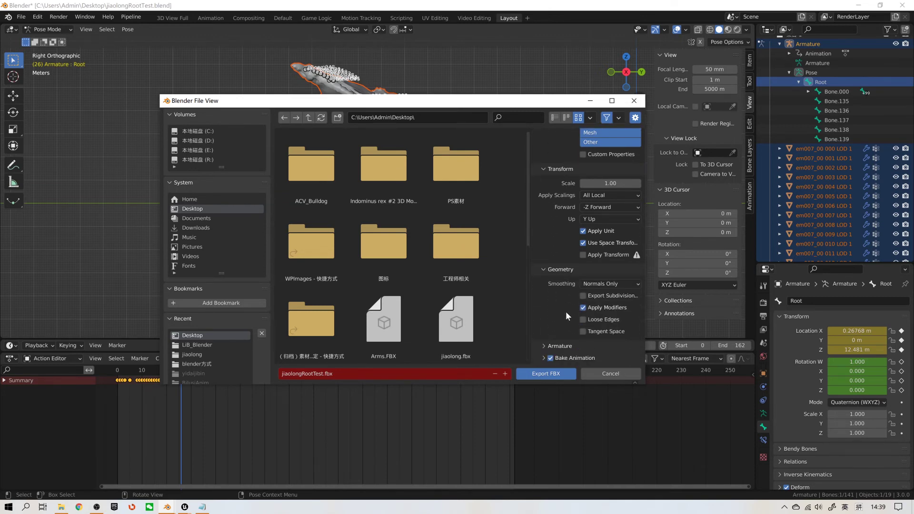
left_click(600, 283)
left_click(602, 284)
left_click(598, 305)
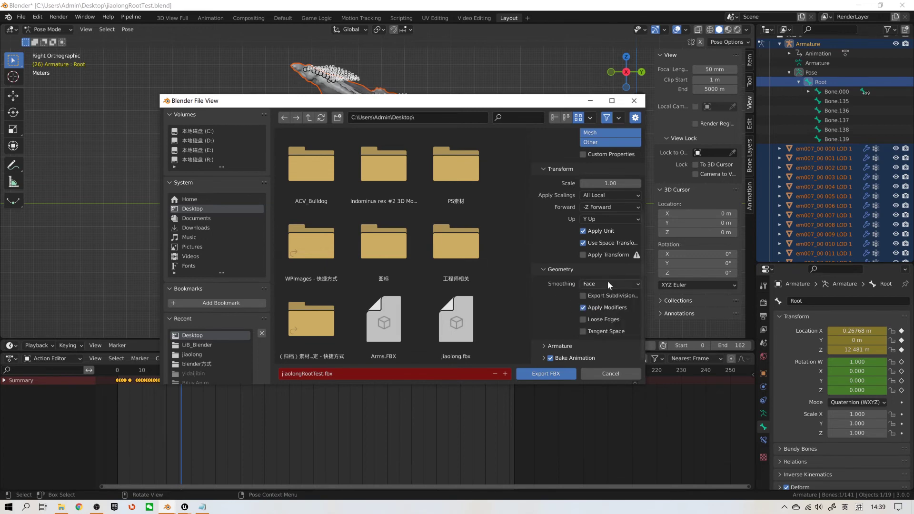
Step: Untick Add Leaf Bones under Armature, and All Actions and NLA Strips under Bake Animation
left_click(548, 344)
scroll(553, 322, "down", 3)
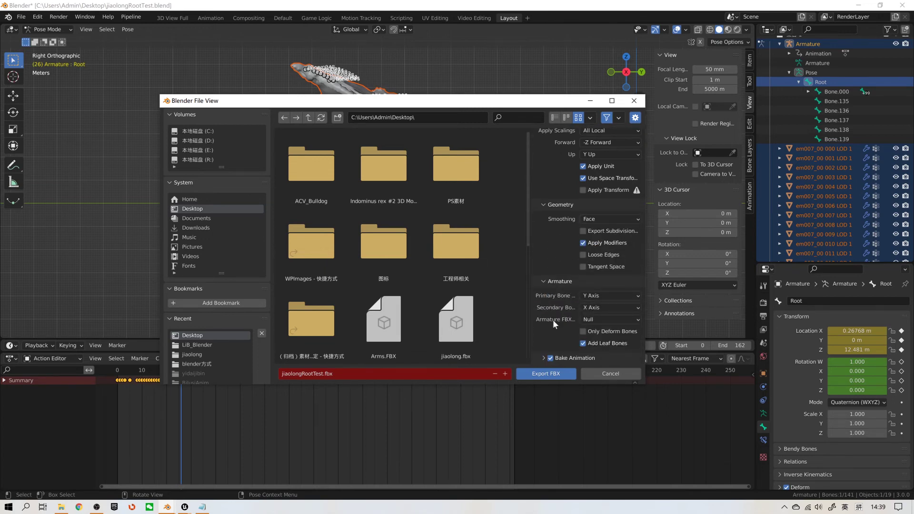
left_click(578, 343)
left_click(541, 357)
scroll(548, 327, "down", 3)
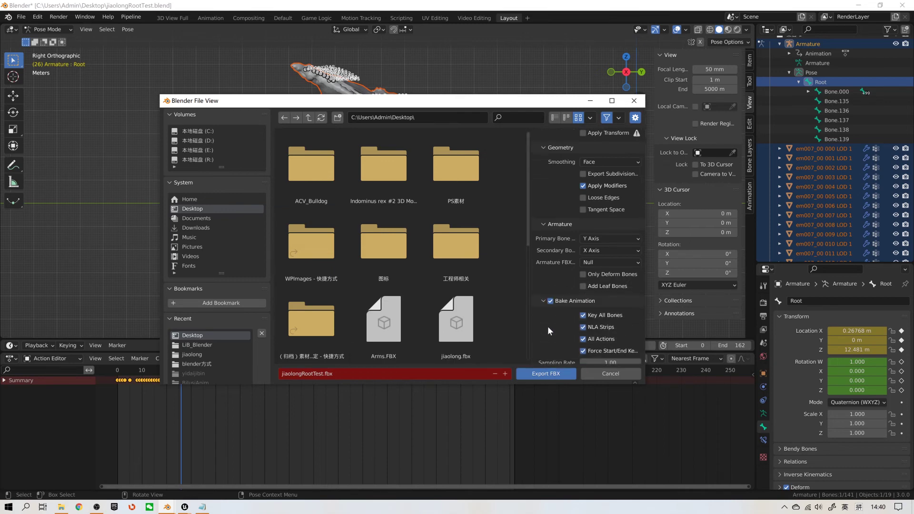
scroll(580, 315, "down", 1)
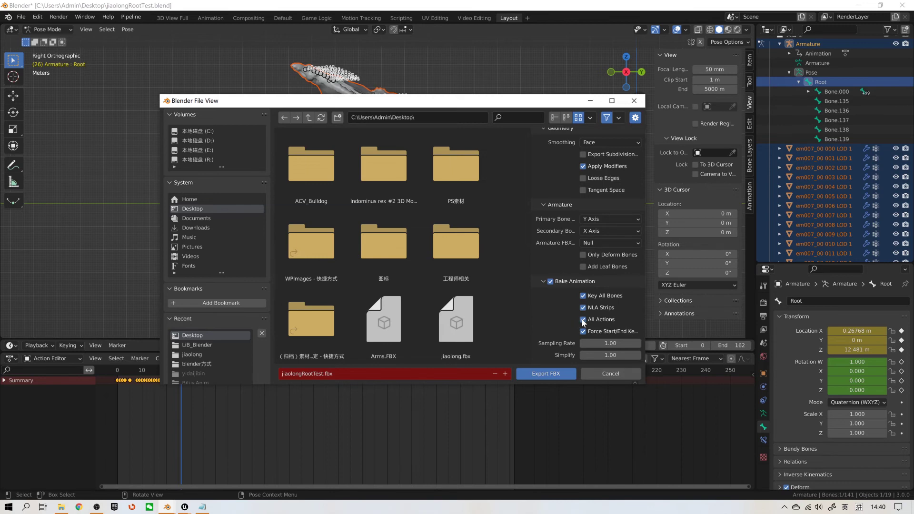
left_click(584, 320)
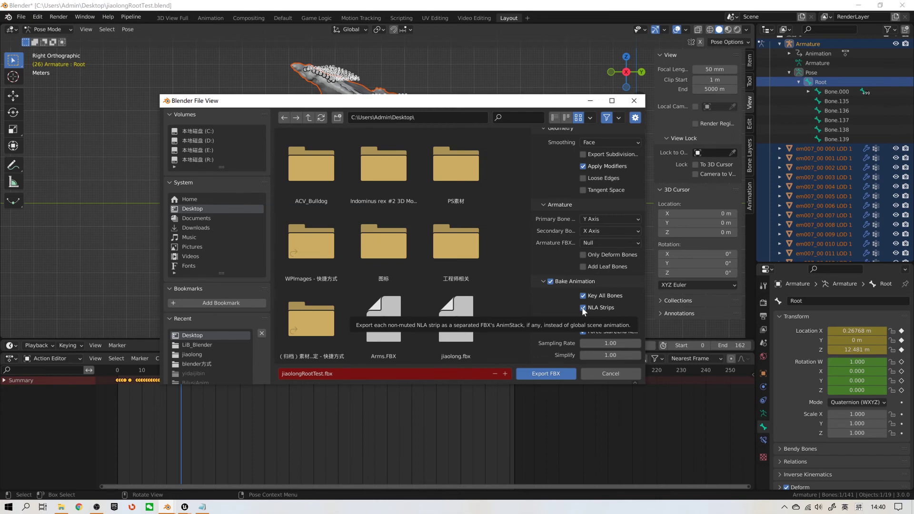
left_click(584, 308)
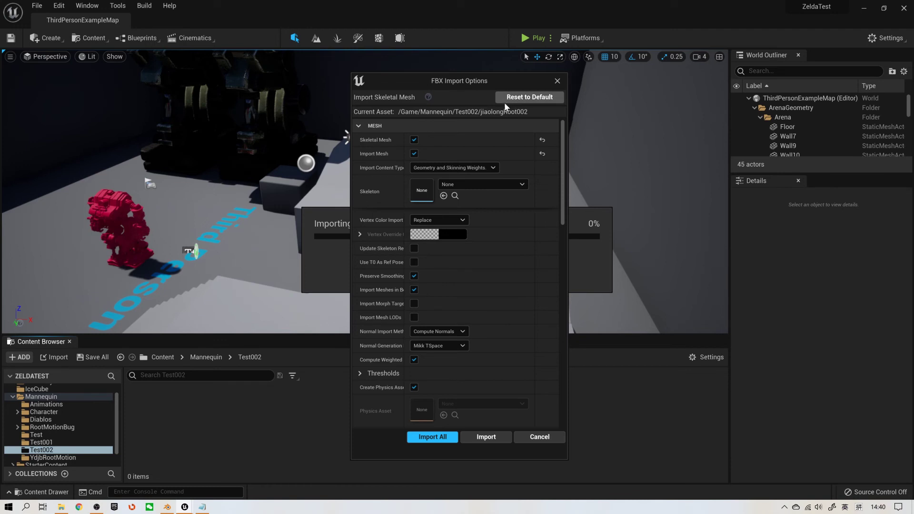
Step: Reset the FBX import options, tick Import Animations and import everything into Test002
left_click(528, 98)
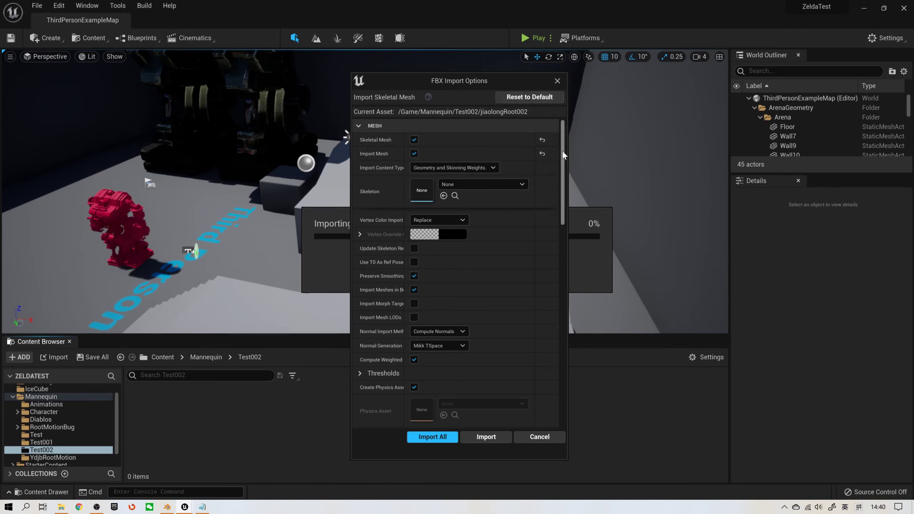
left_click_drag(565, 158, 565, 247)
scroll(425, 170, "up", 2)
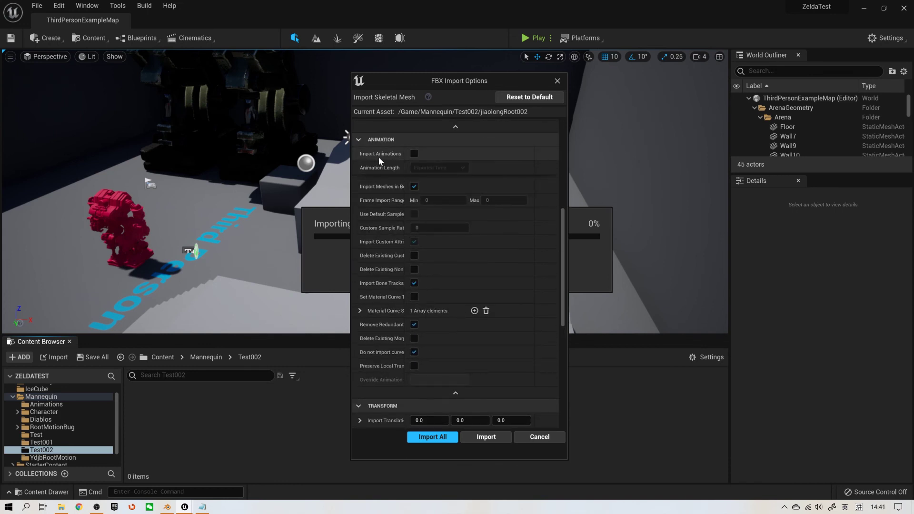
left_click(415, 154)
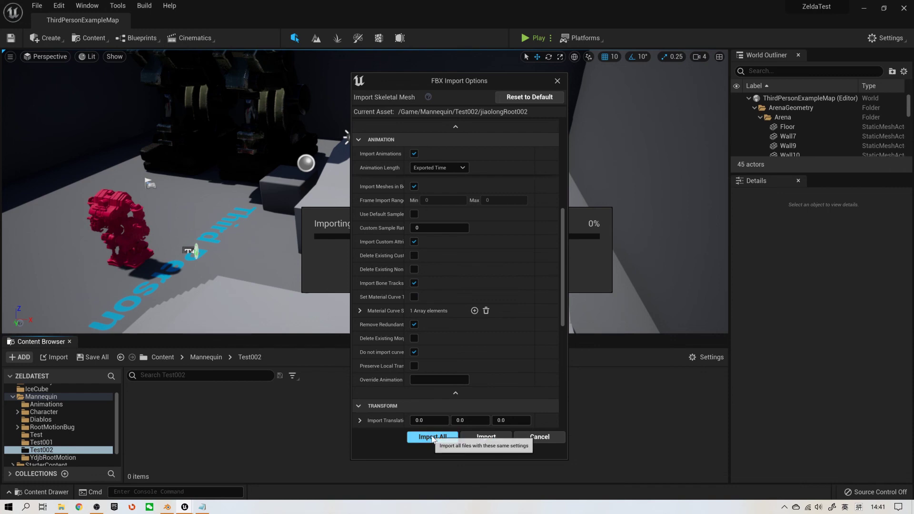
left_click(432, 437)
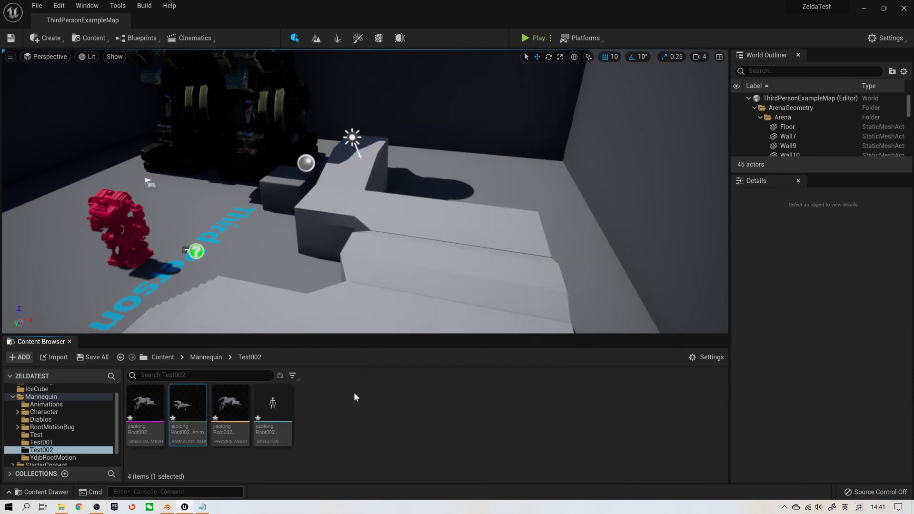
Step: Open jiaolongRoot002_Anim, orbit the preview lower and select Root in the Skeleton Tree
double_click(190, 417)
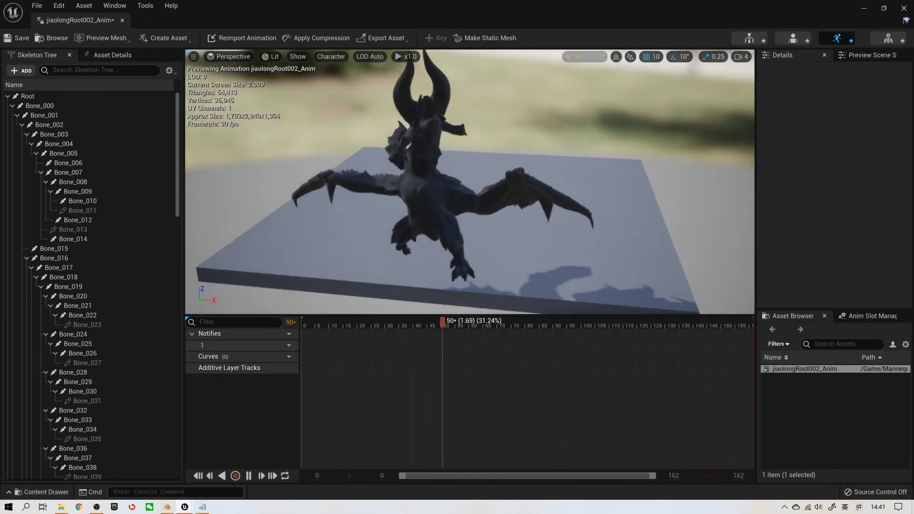
right_click_drag(467, 200, 532, 242)
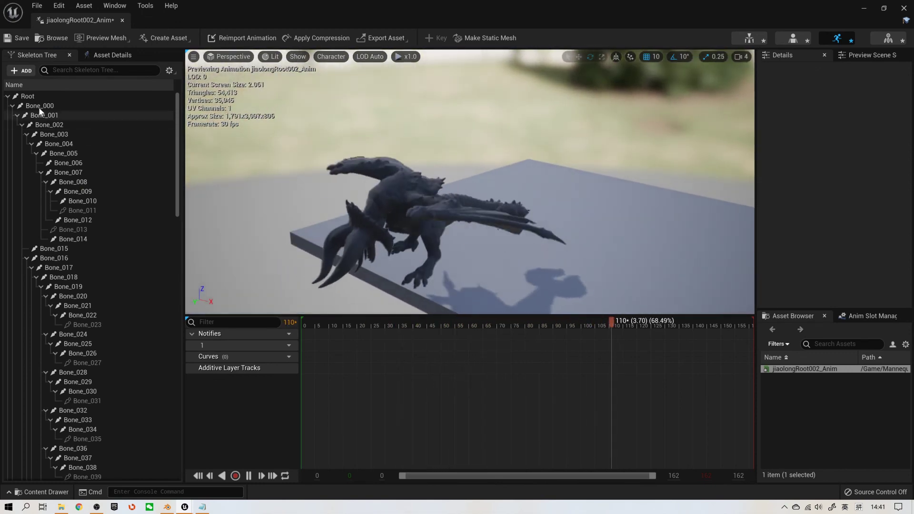
left_click(30, 99)
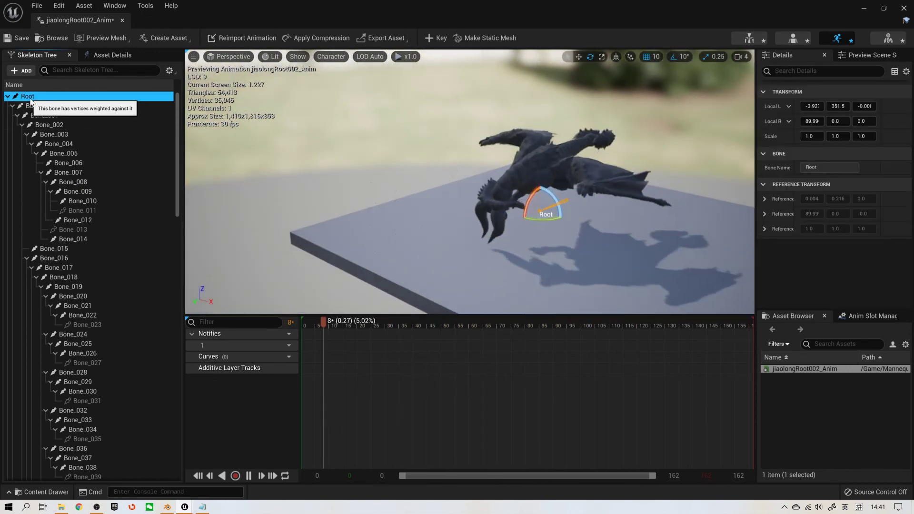